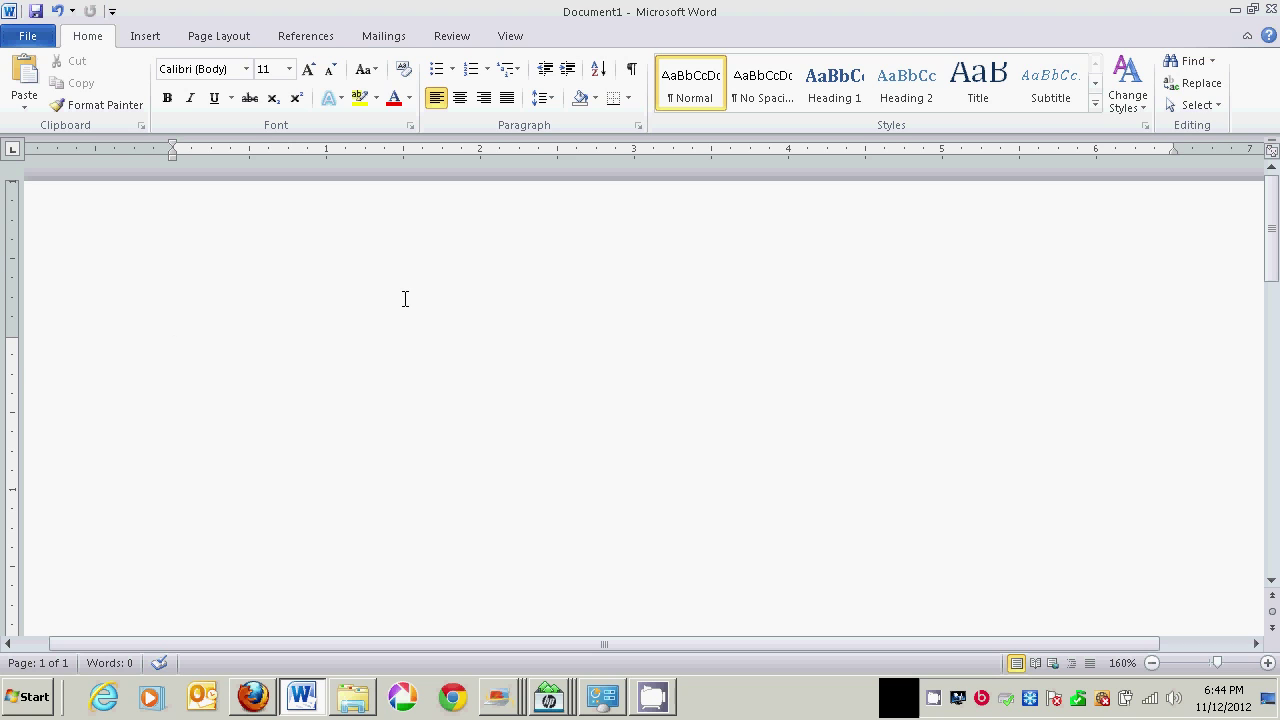
Step: Draw a blue circle near the top left of the page with the Oval shape
{"action": "left_click", "coordinate": [157, 44]}
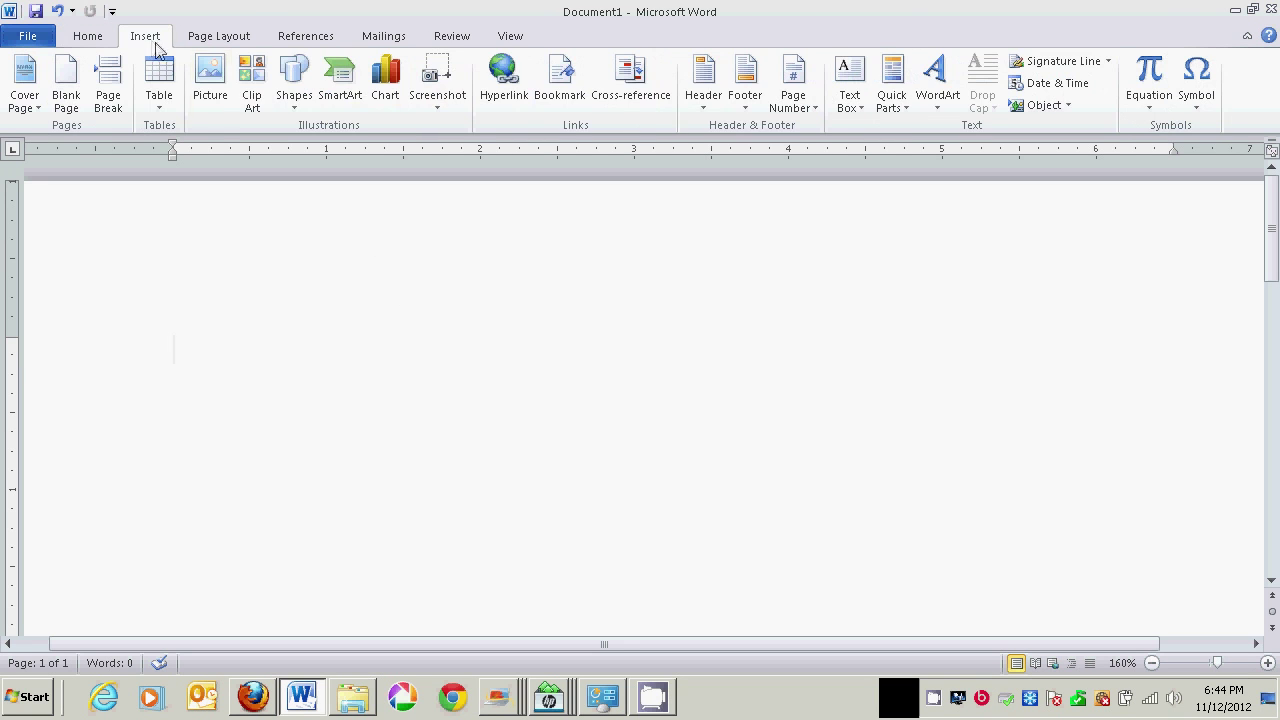
{"action": "left_click", "coordinate": [296, 98]}
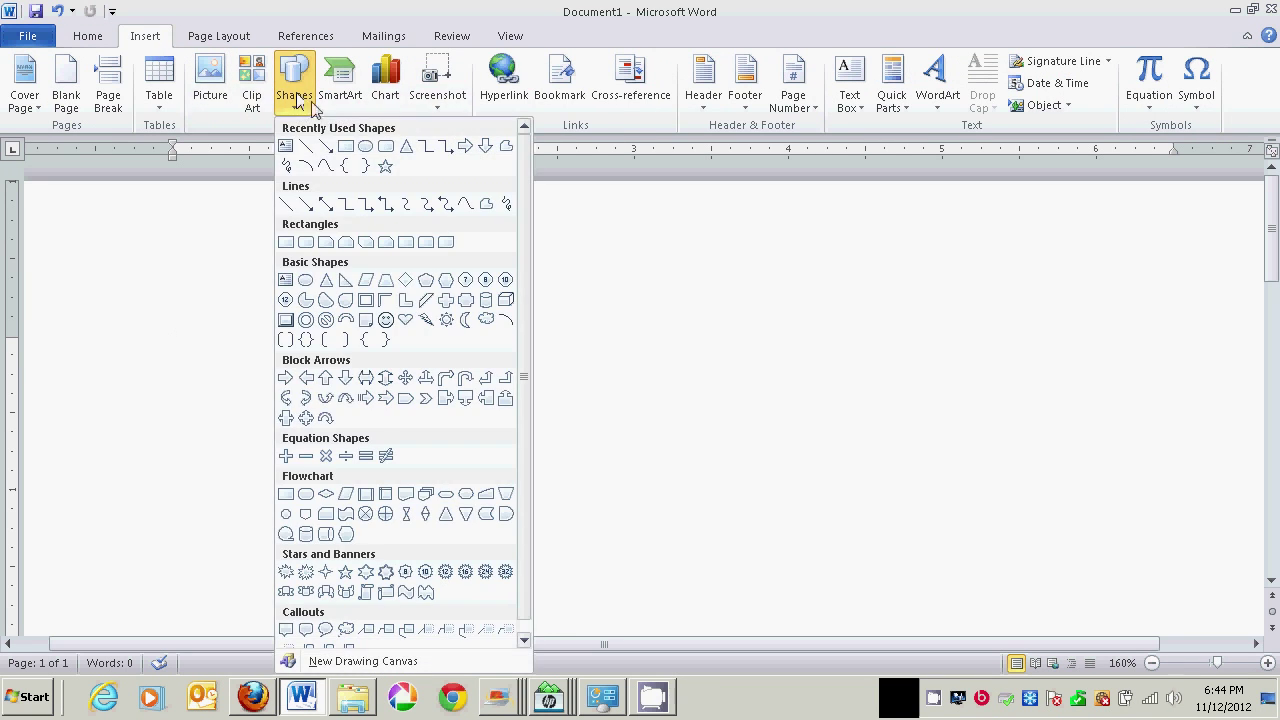
{"action": "left_click", "coordinate": [366, 148]}
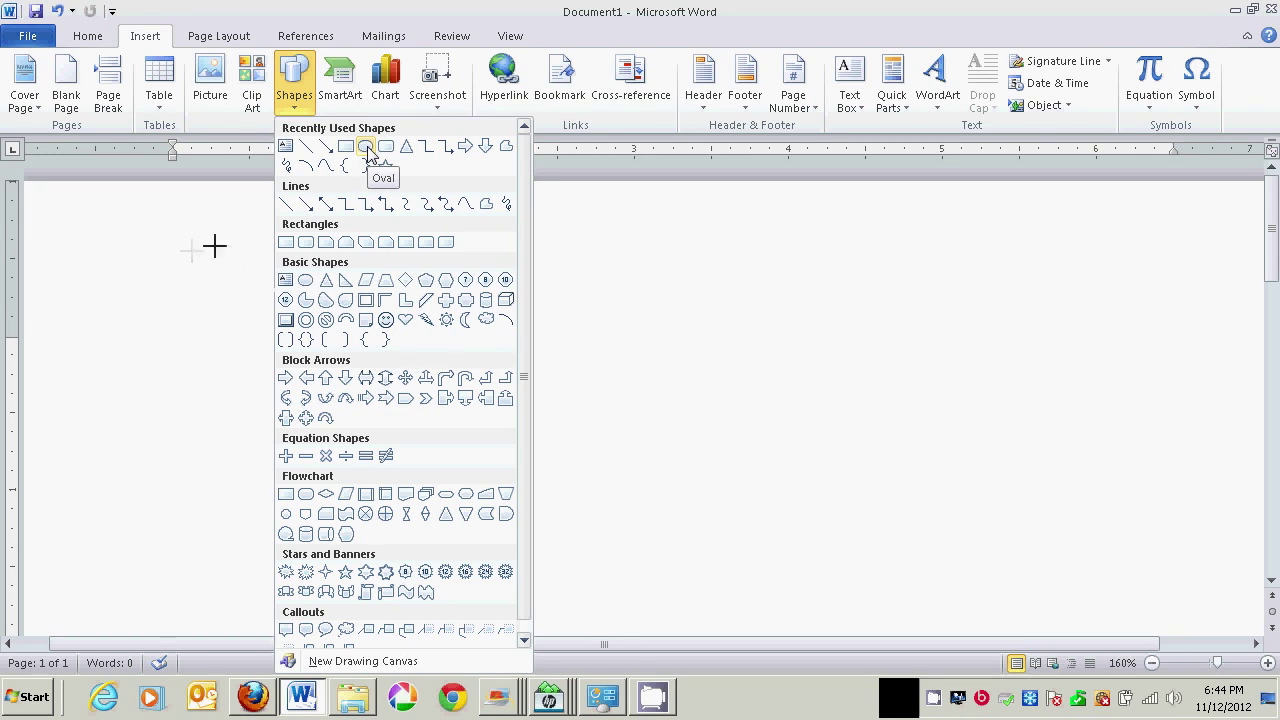
{"action": "mouse_move", "coordinate": [182, 250]}
{"action": "left_mouse_down"}
{"action": "mouse_move", "coordinate": [215, 360]}
{"action": "mouse_move", "coordinate": [343, 400]}
{"action": "left_mouse_up"}
Step: Set the circle's height and width to exactly 0.98 inches in Layout Size settings
{"action": "right_click", "coordinate": [264, 256]}
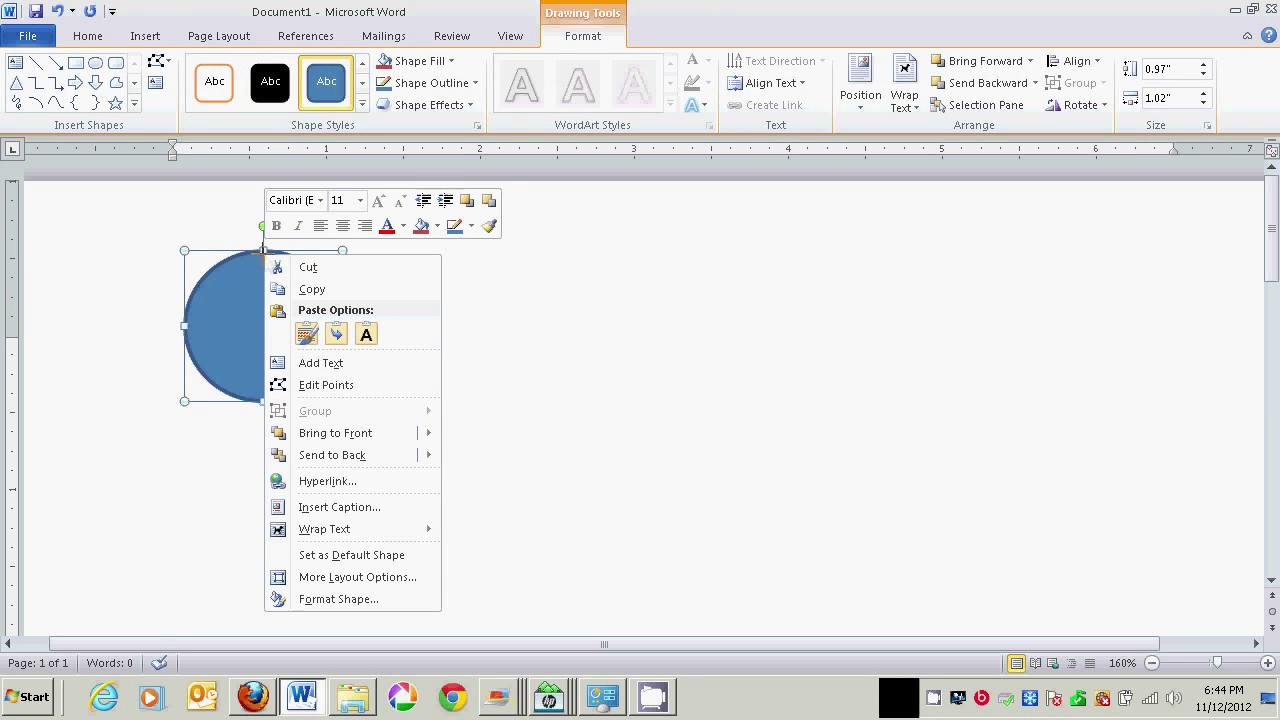
{"action": "left_click", "coordinate": [365, 579]}
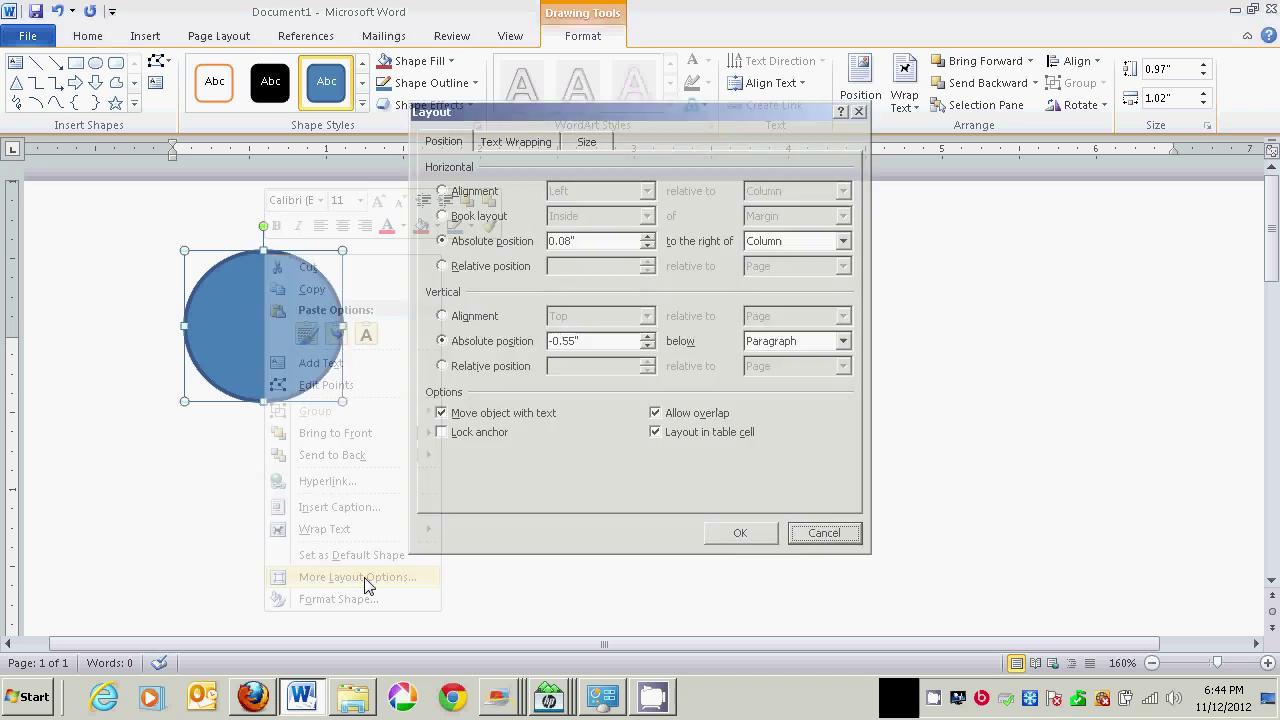
{"action": "left_click", "coordinate": [588, 146]}
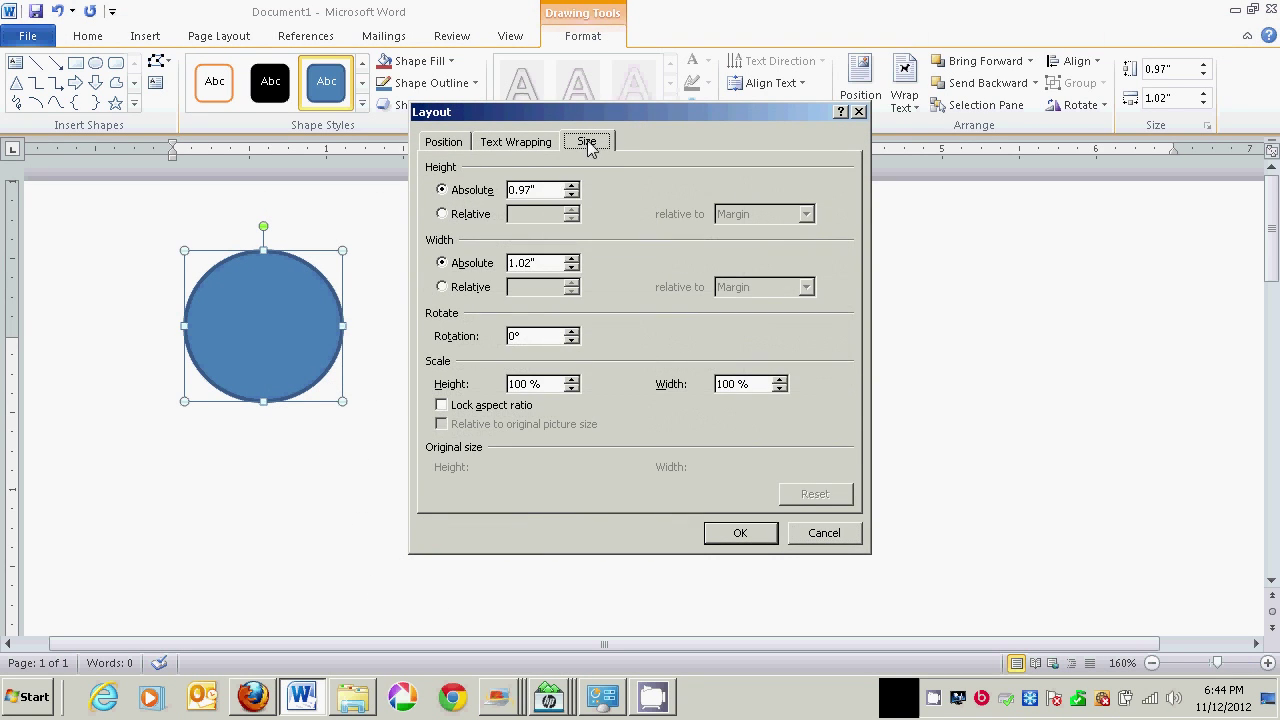
{"action": "left_click", "coordinate": [546, 190]}
{"action": "left_click_drag", "start_coordinate": [532, 263], "coordinate": [501, 263]}
{"action": "key", "text": "BackSpace"}
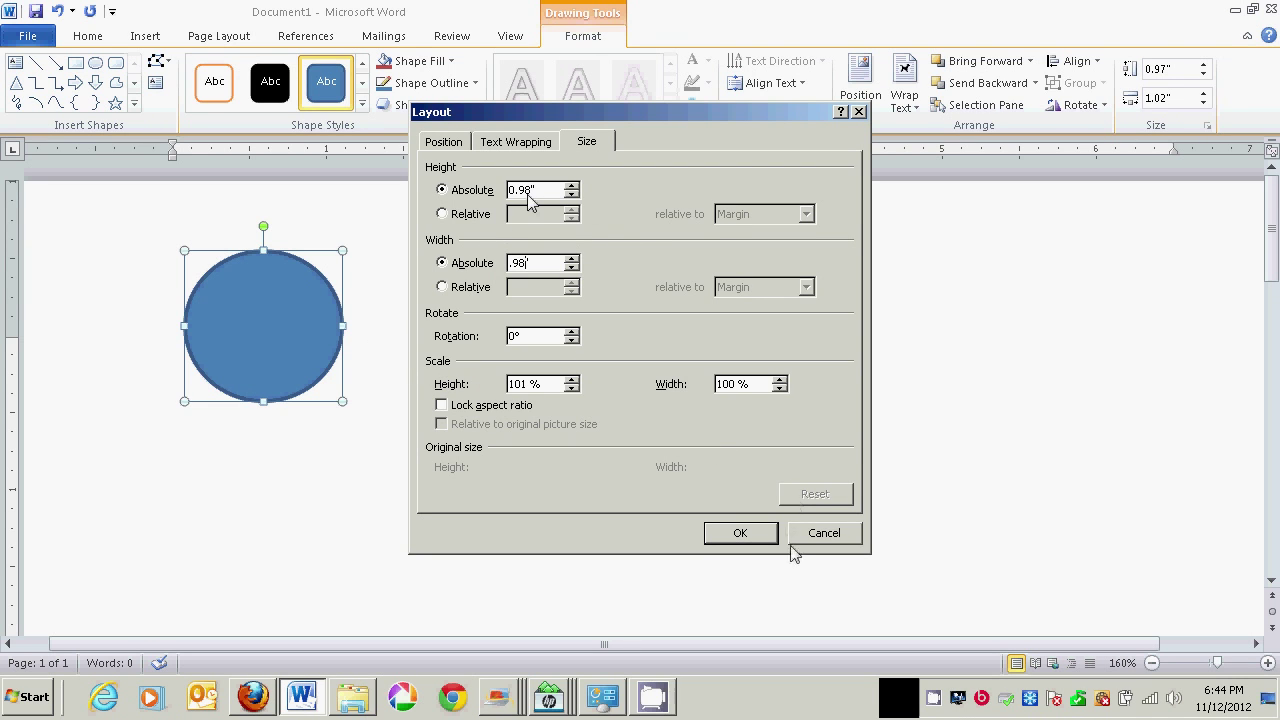
{"action": "left_click", "coordinate": [741, 533]}
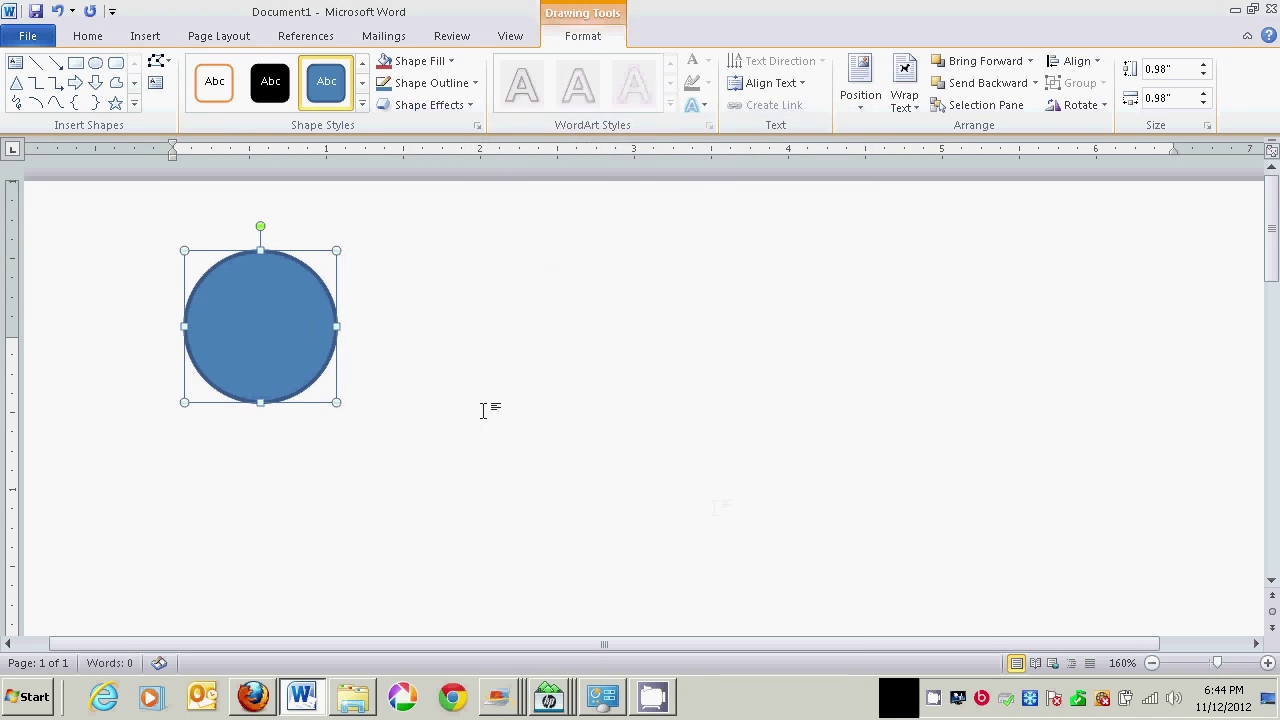
{"action": "right_click", "coordinate": [247, 255]}
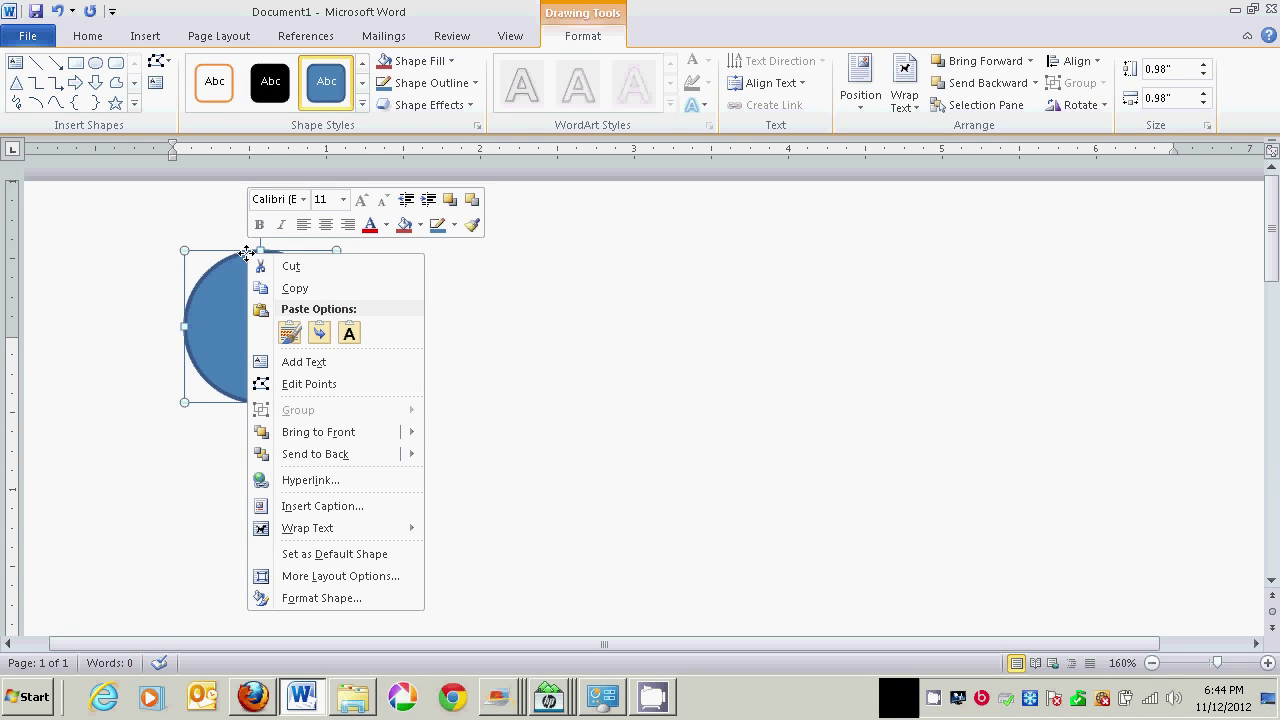
Step: Give the circle no fill and a black outline
{"action": "left_click", "coordinate": [341, 603]}
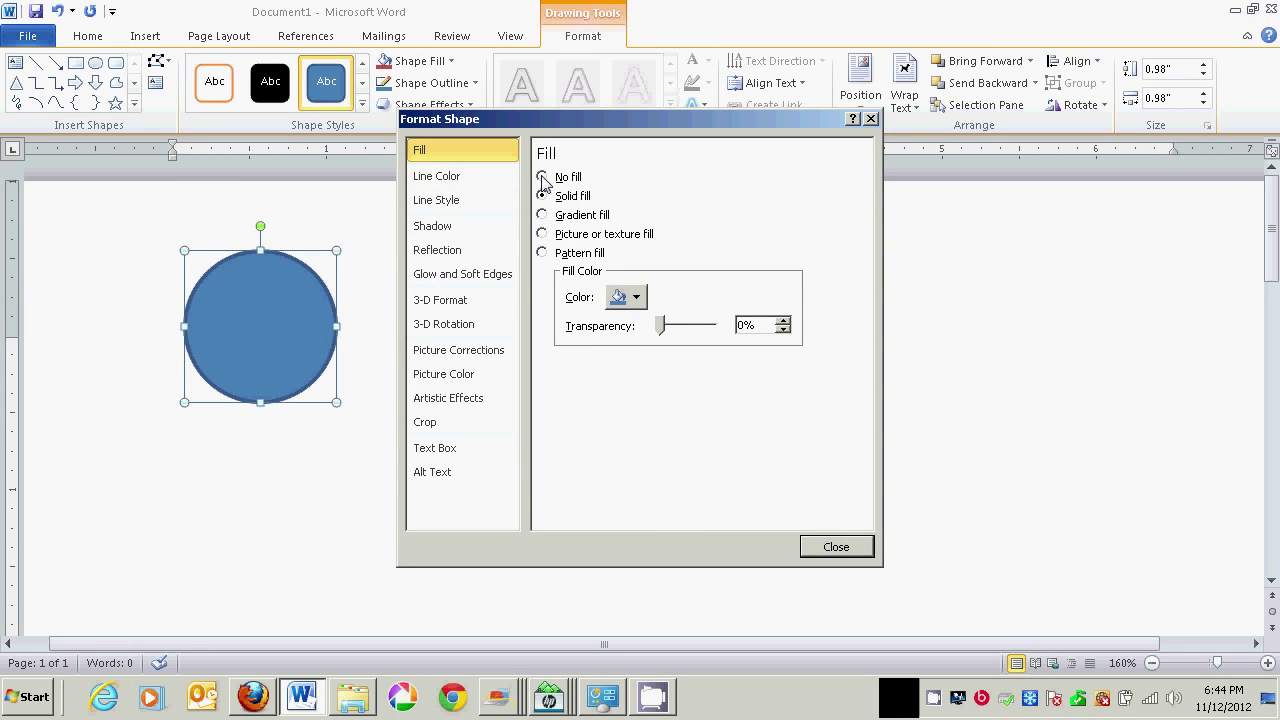
{"action": "left_click", "coordinate": [542, 177]}
{"action": "left_click", "coordinate": [482, 186]}
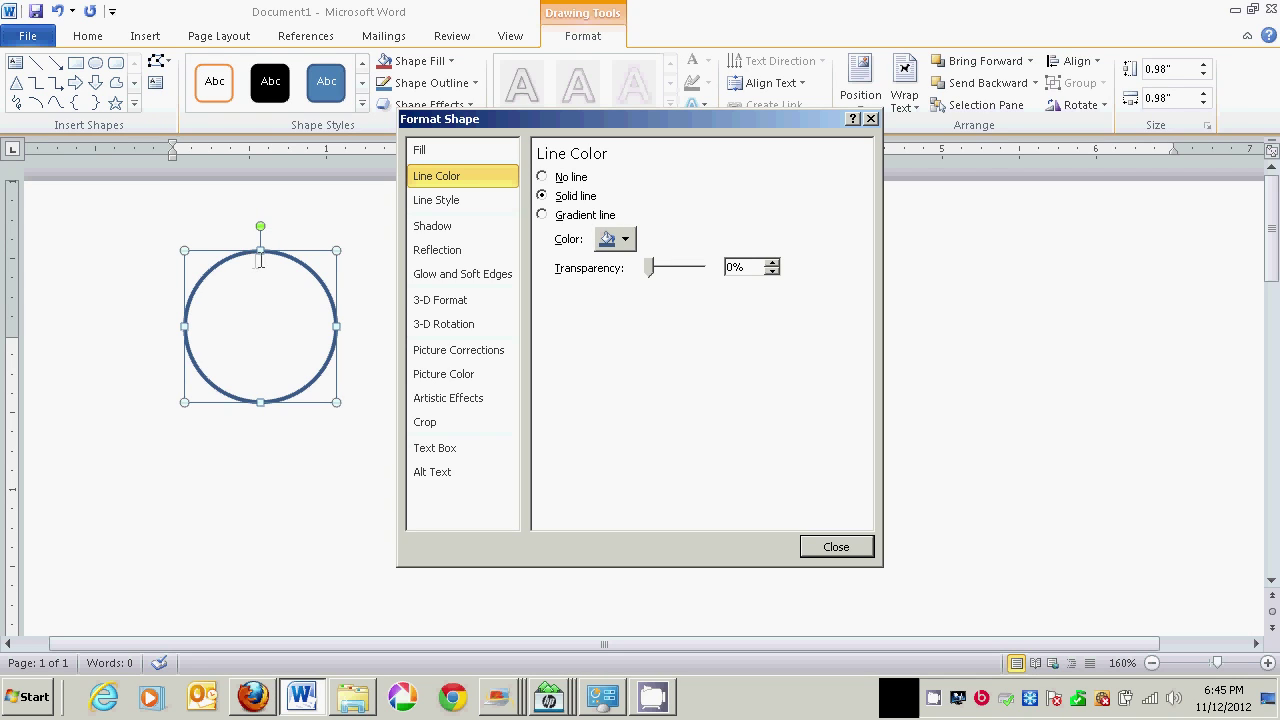
{"action": "left_click", "coordinate": [627, 240]}
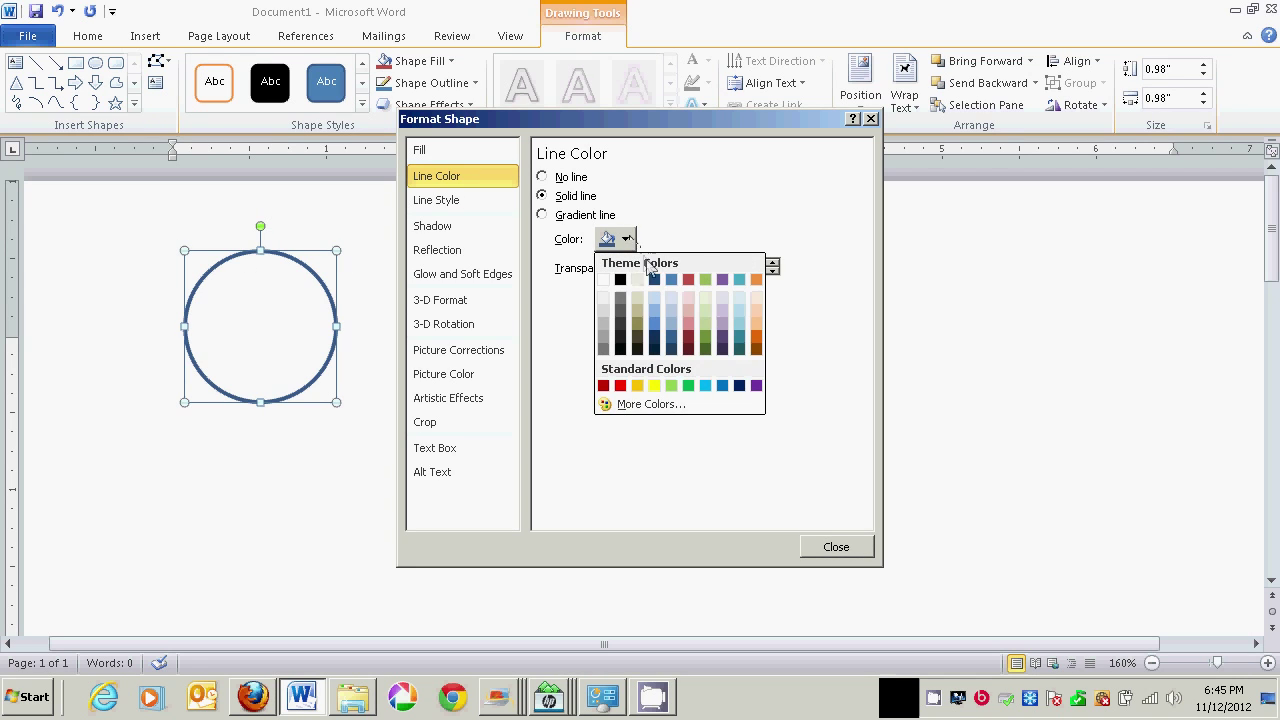
{"action": "left_click", "coordinate": [620, 279]}
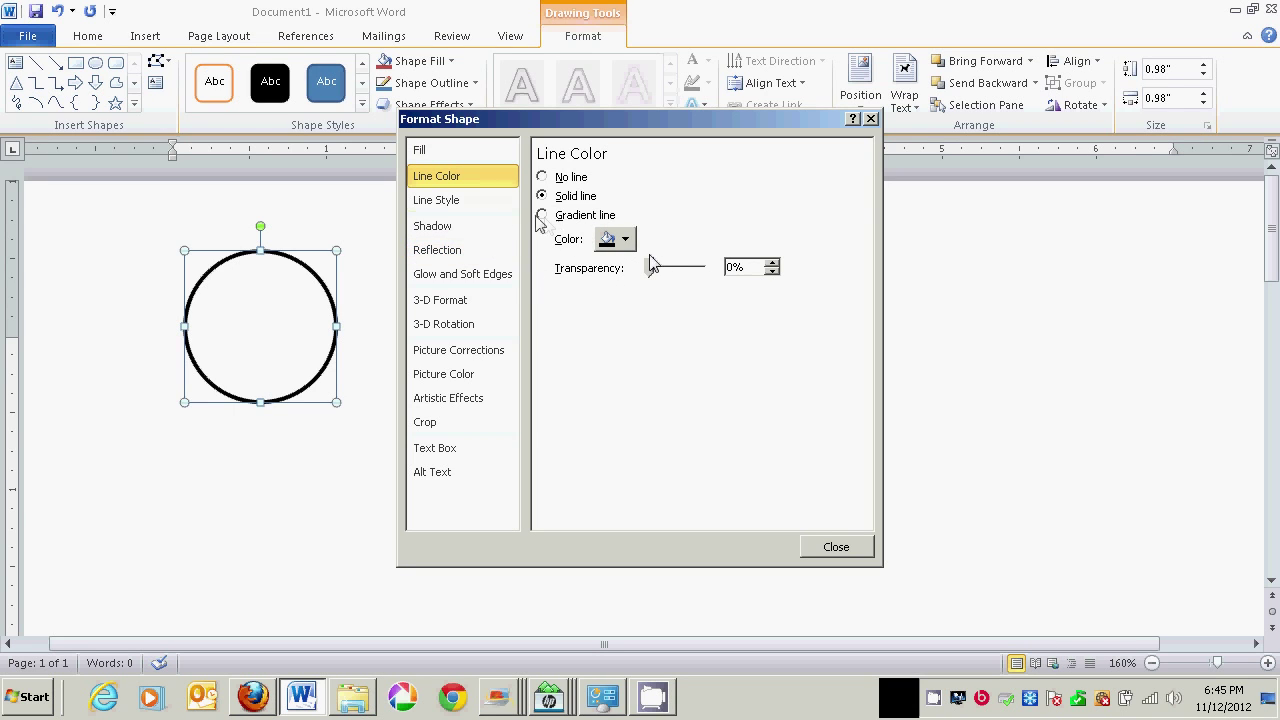
Step: Make the circle's outline 1 pt wide with a dashed dash type
{"action": "left_click", "coordinate": [459, 204]}
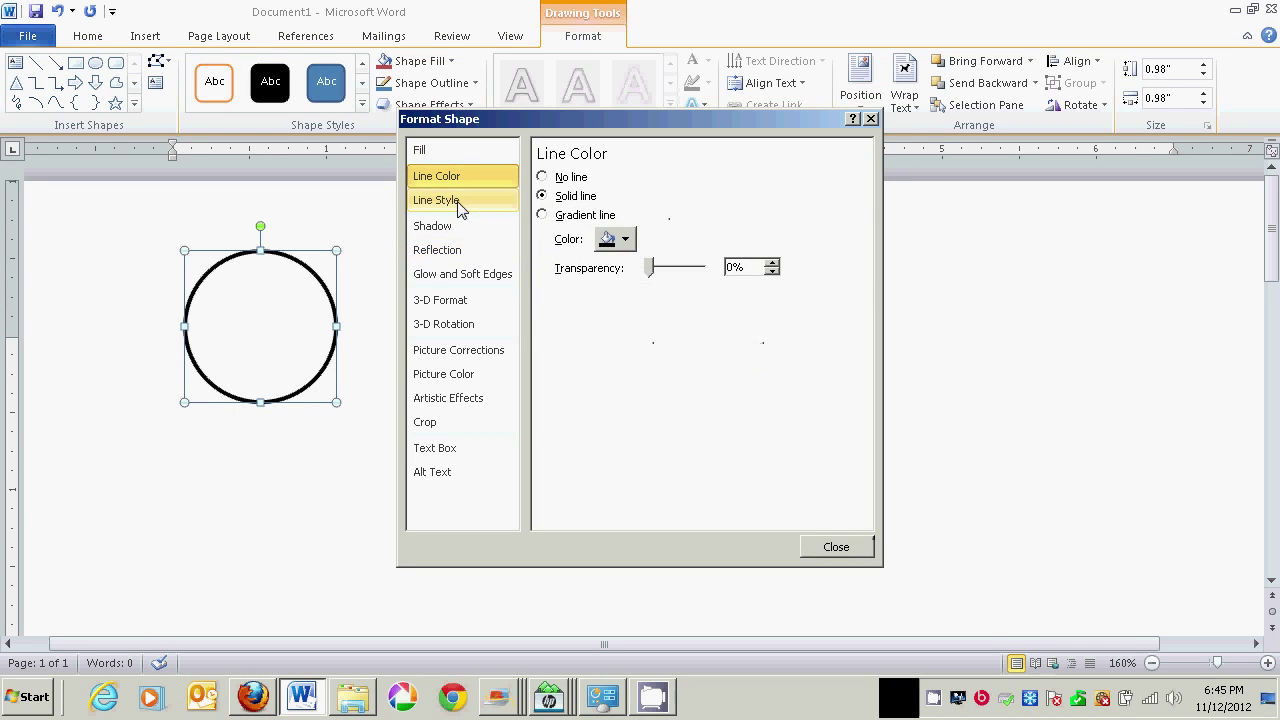
{"action": "left_click", "coordinate": [462, 204]}
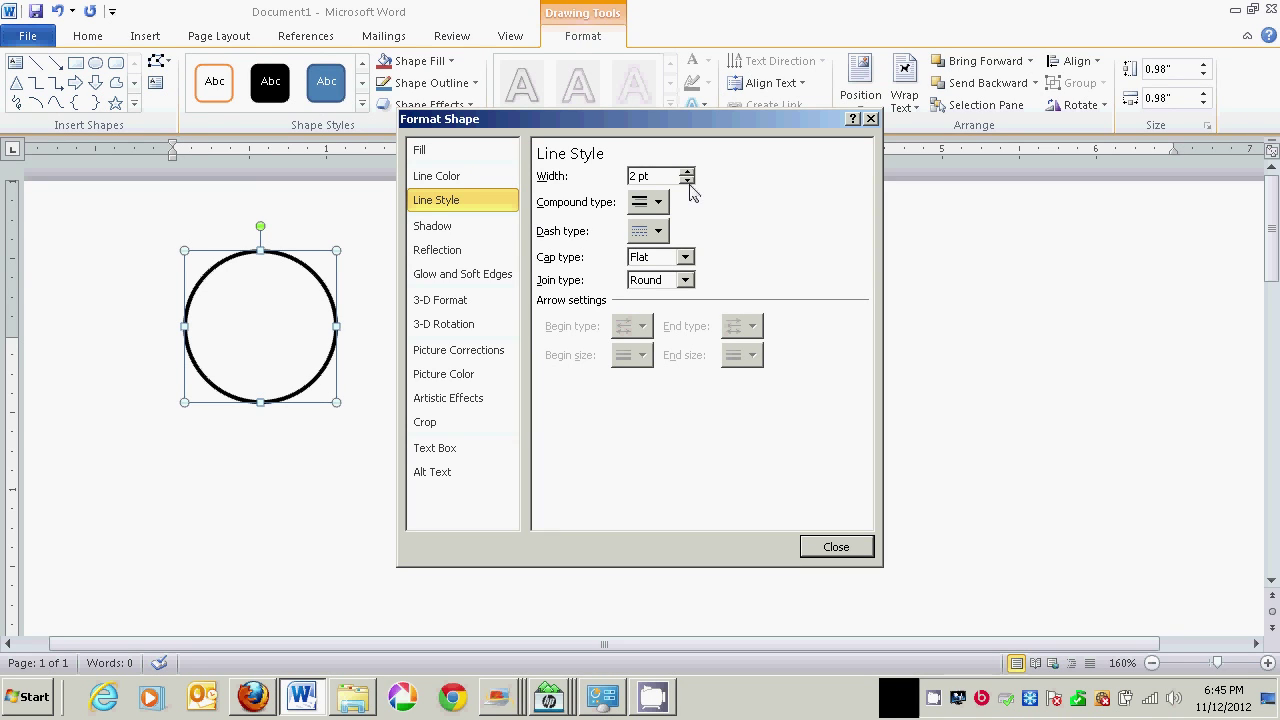
{"action": "left_click", "coordinate": [687, 181]}
{"action": "left_click", "coordinate": [687, 181]}
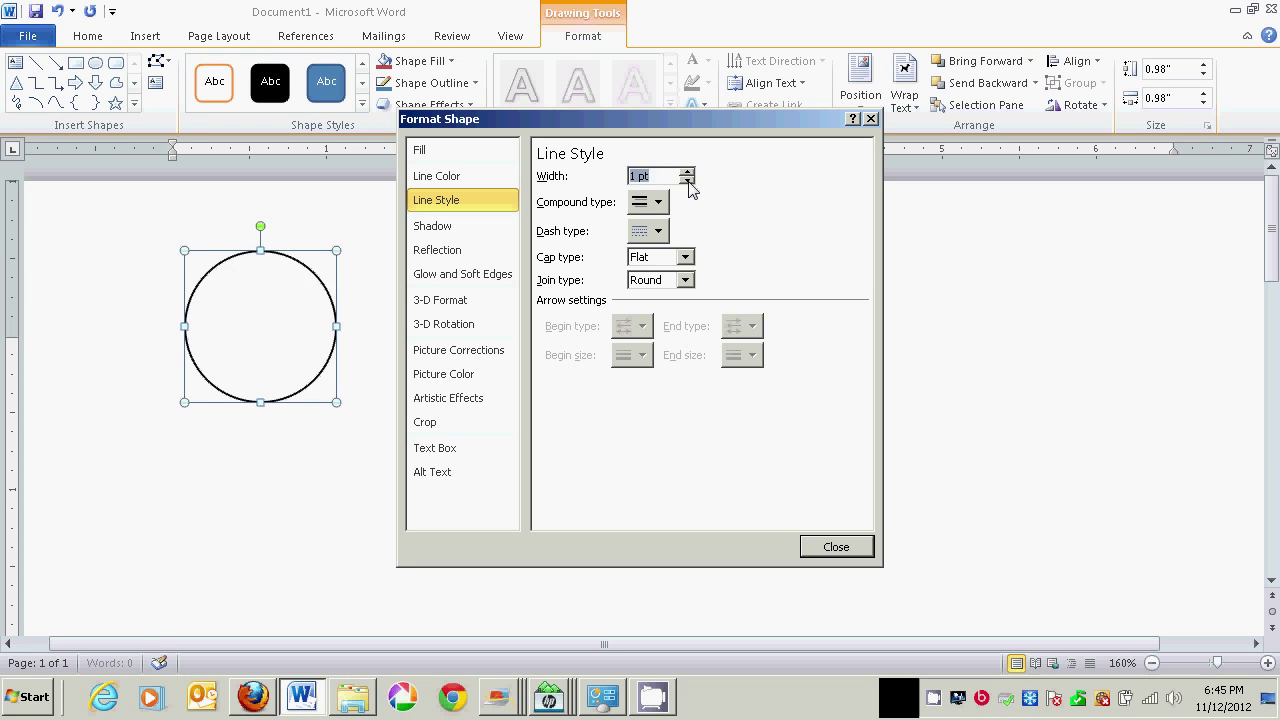
{"action": "left_click", "coordinate": [658, 231]}
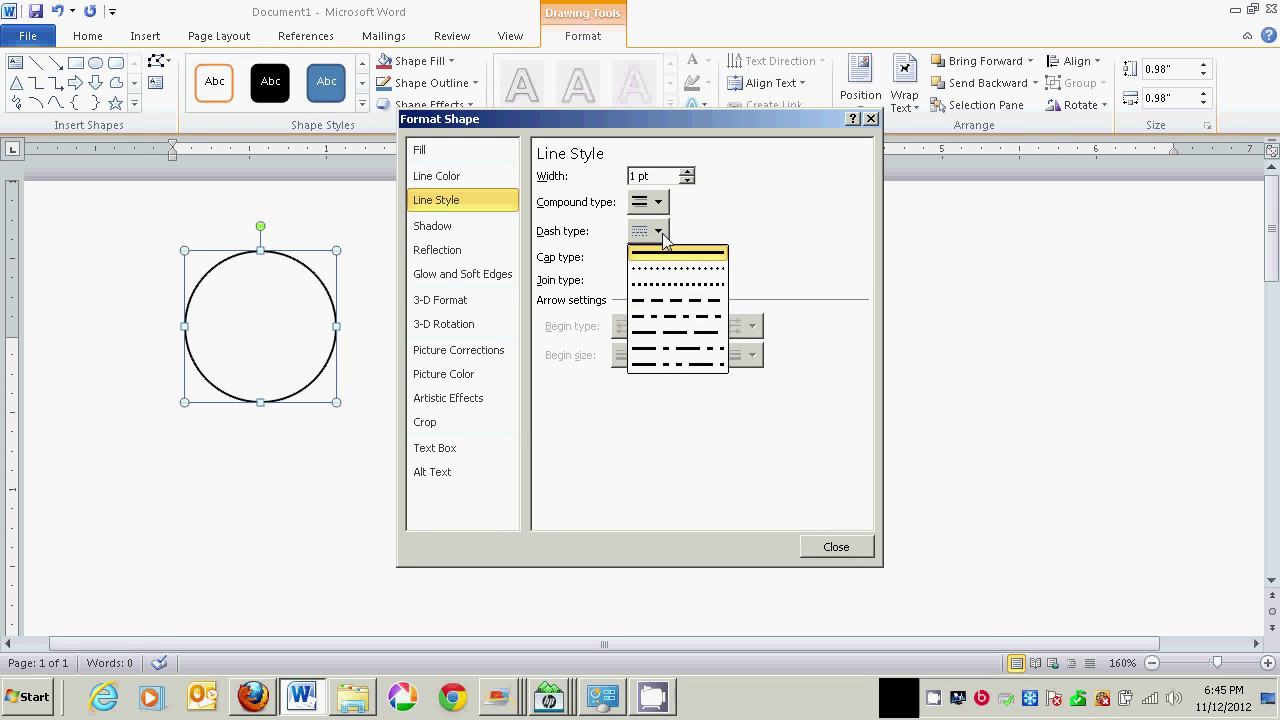
{"action": "left_click", "coordinate": [665, 288]}
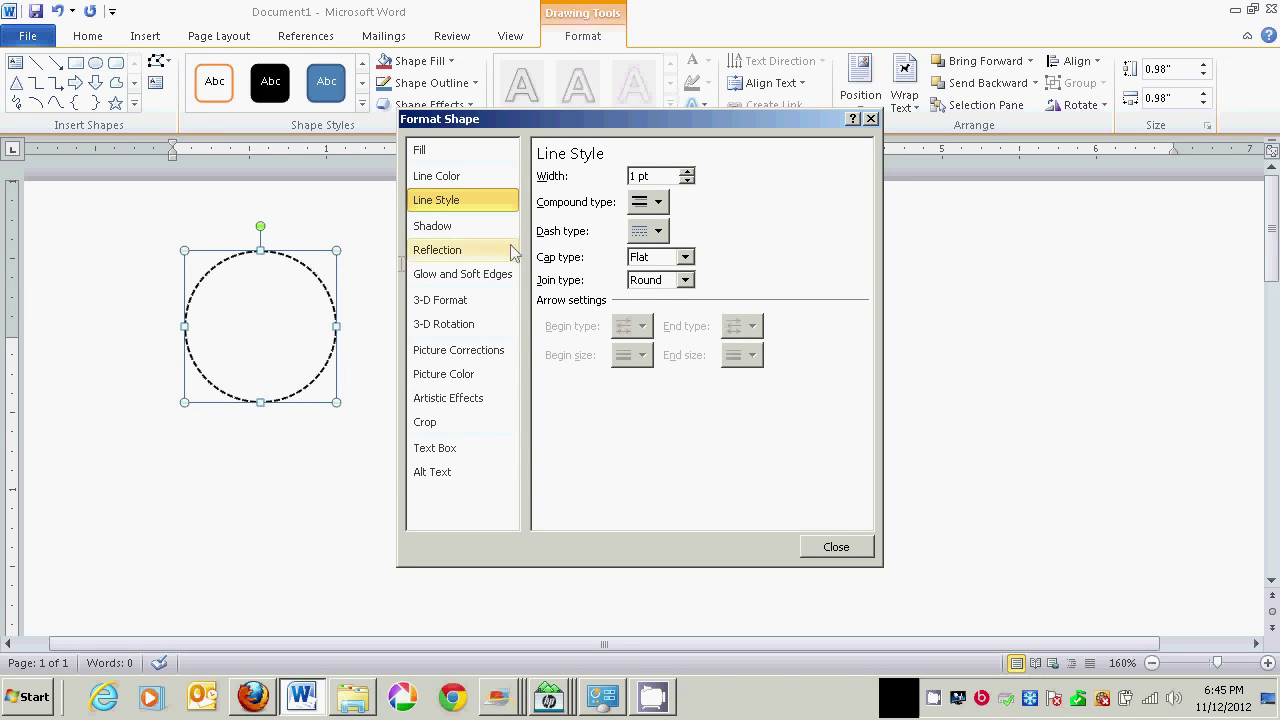
{"action": "left_click", "coordinate": [659, 232]}
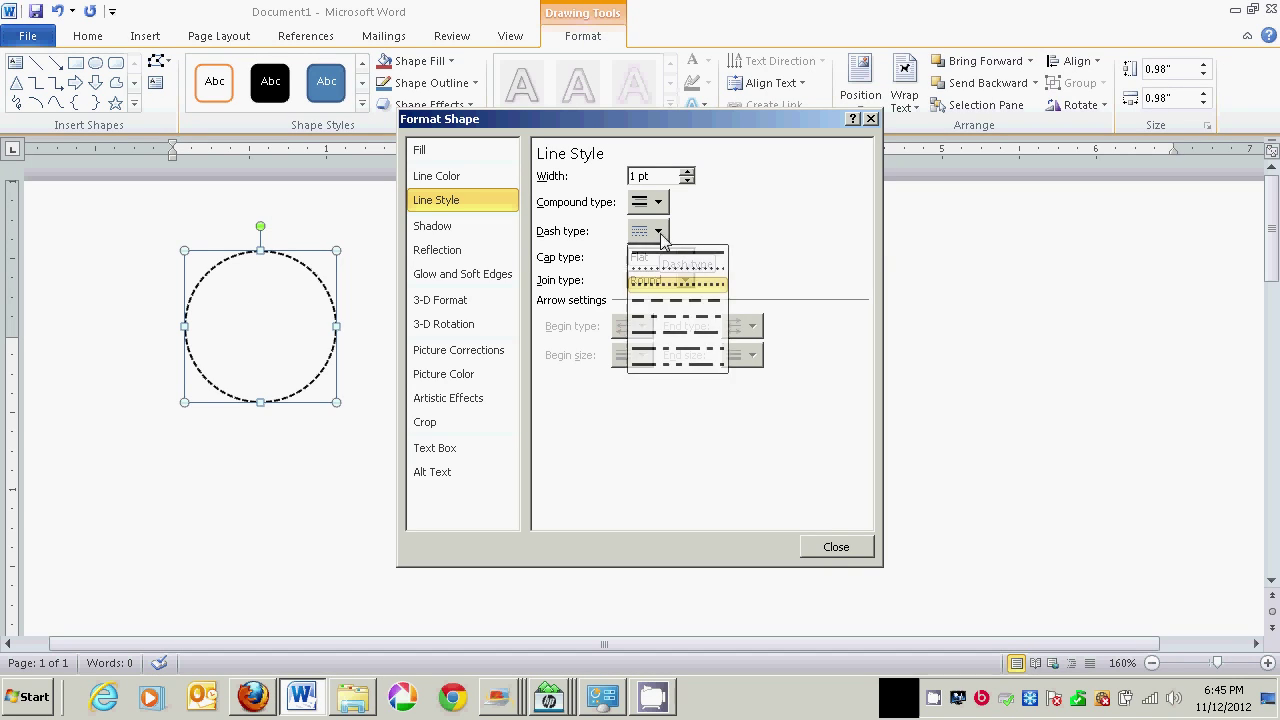
{"action": "left_click", "coordinate": [660, 302]}
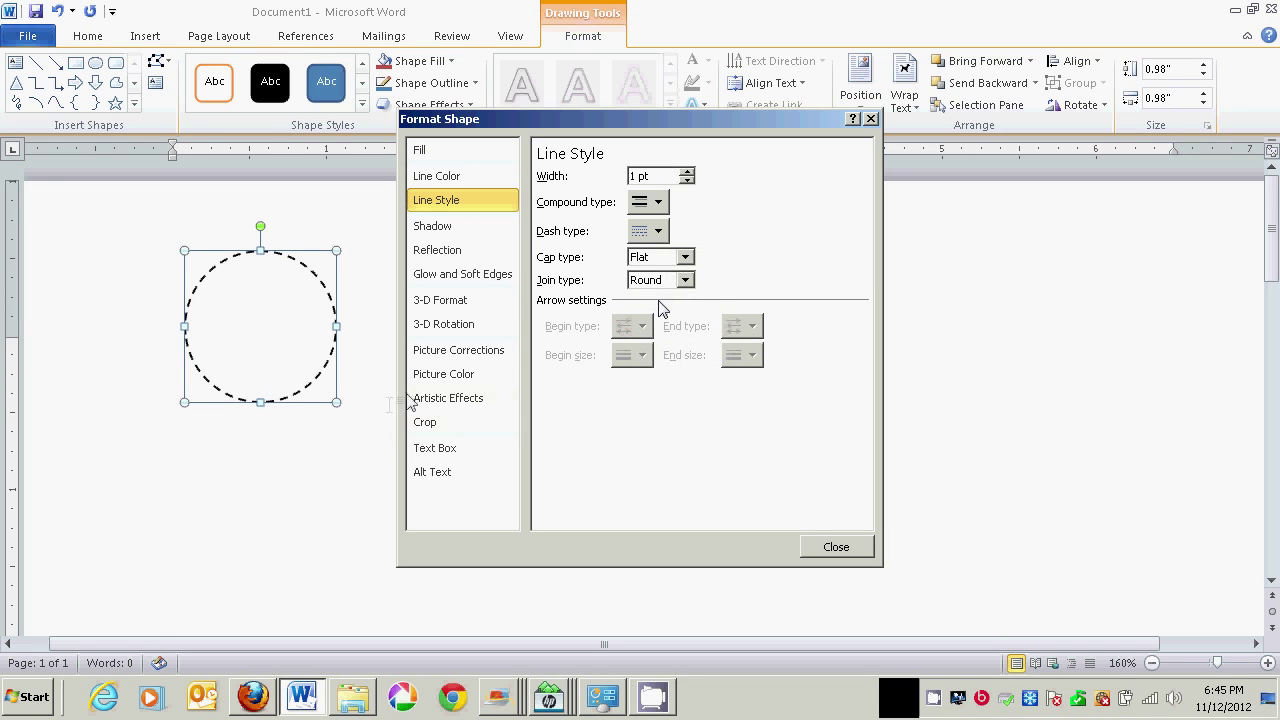
{"action": "left_click", "coordinate": [836, 547]}
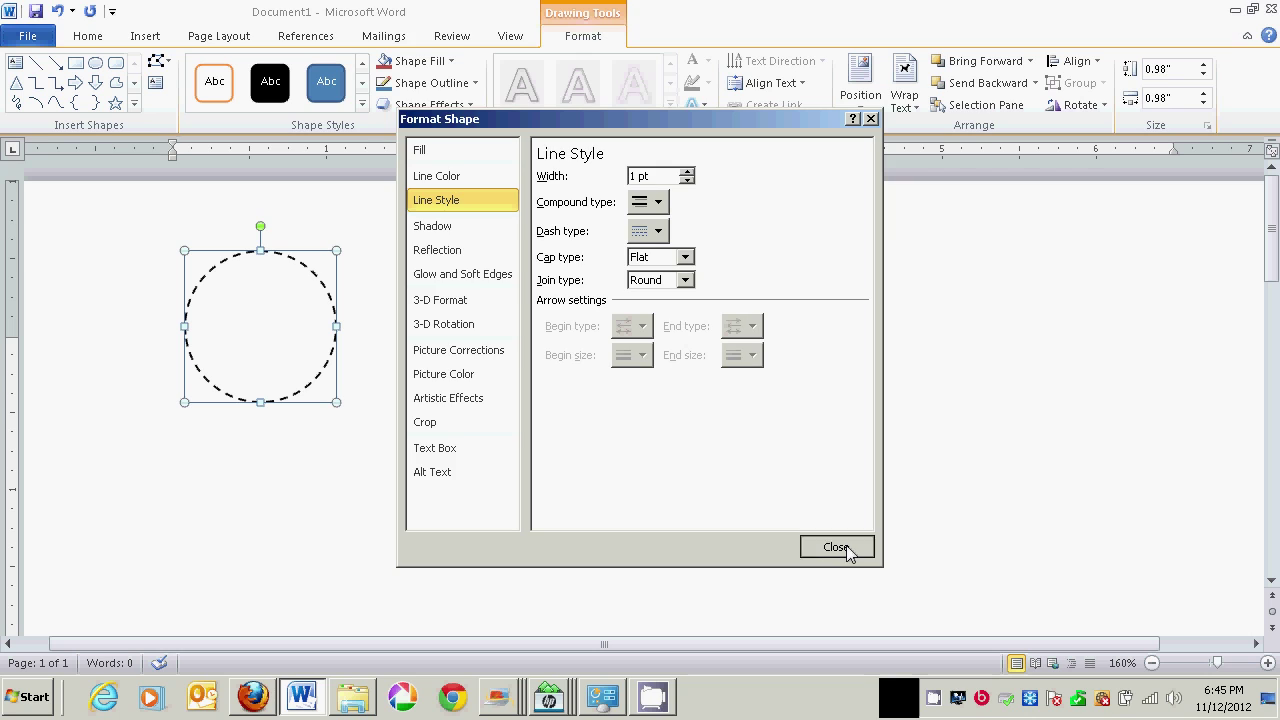
{"action": "left_click", "coordinate": [443, 394]}
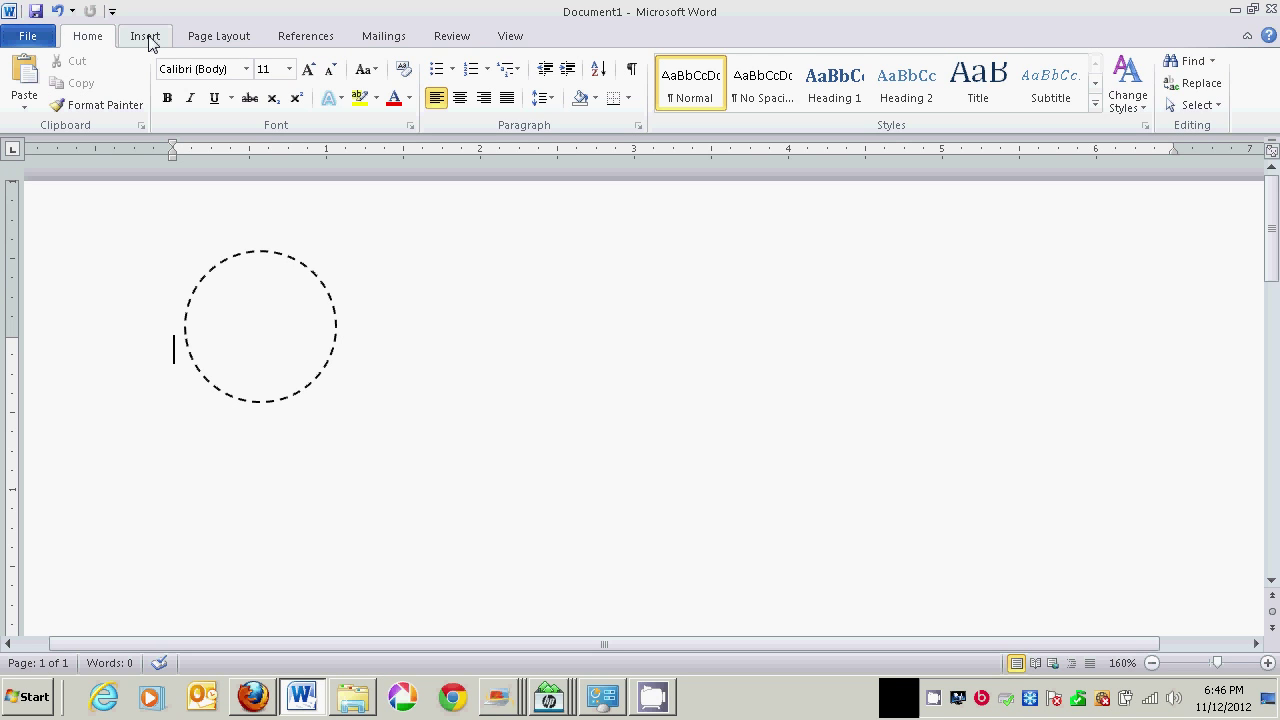
Step: Draw a custom text box inside the dashed circle
{"action": "left_click", "coordinate": [147, 38]}
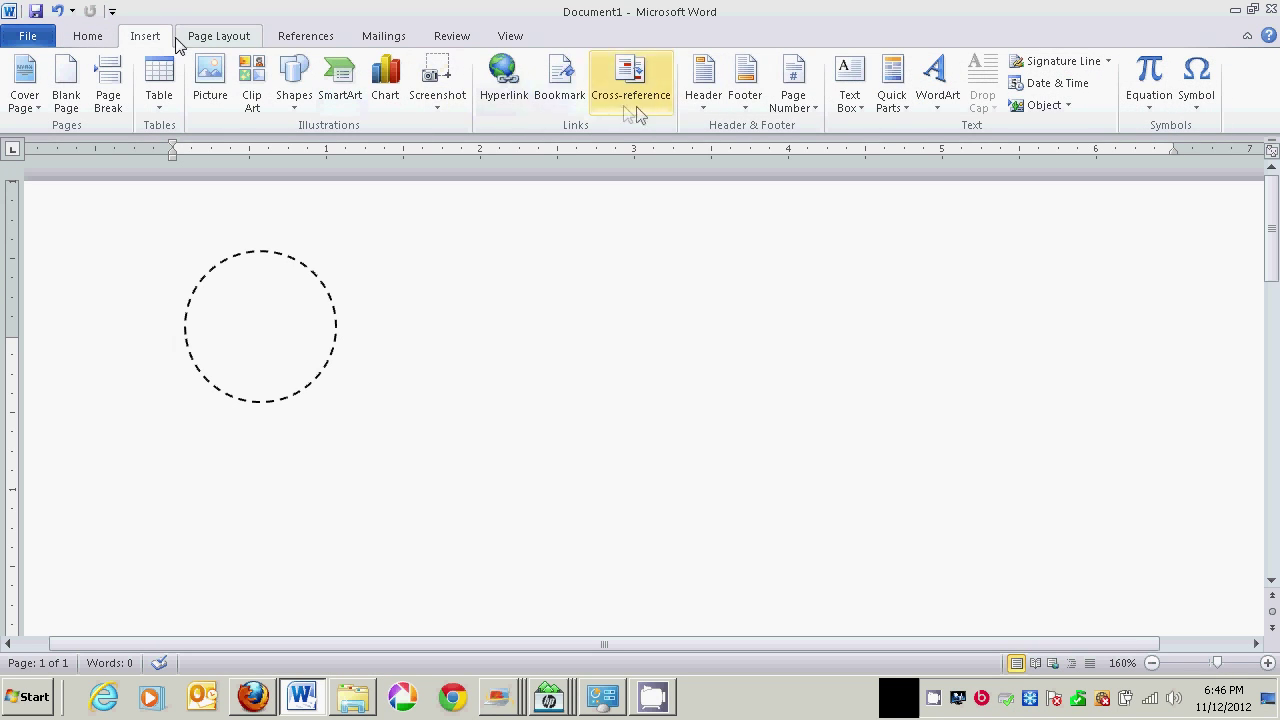
{"action": "left_click", "coordinate": [866, 110]}
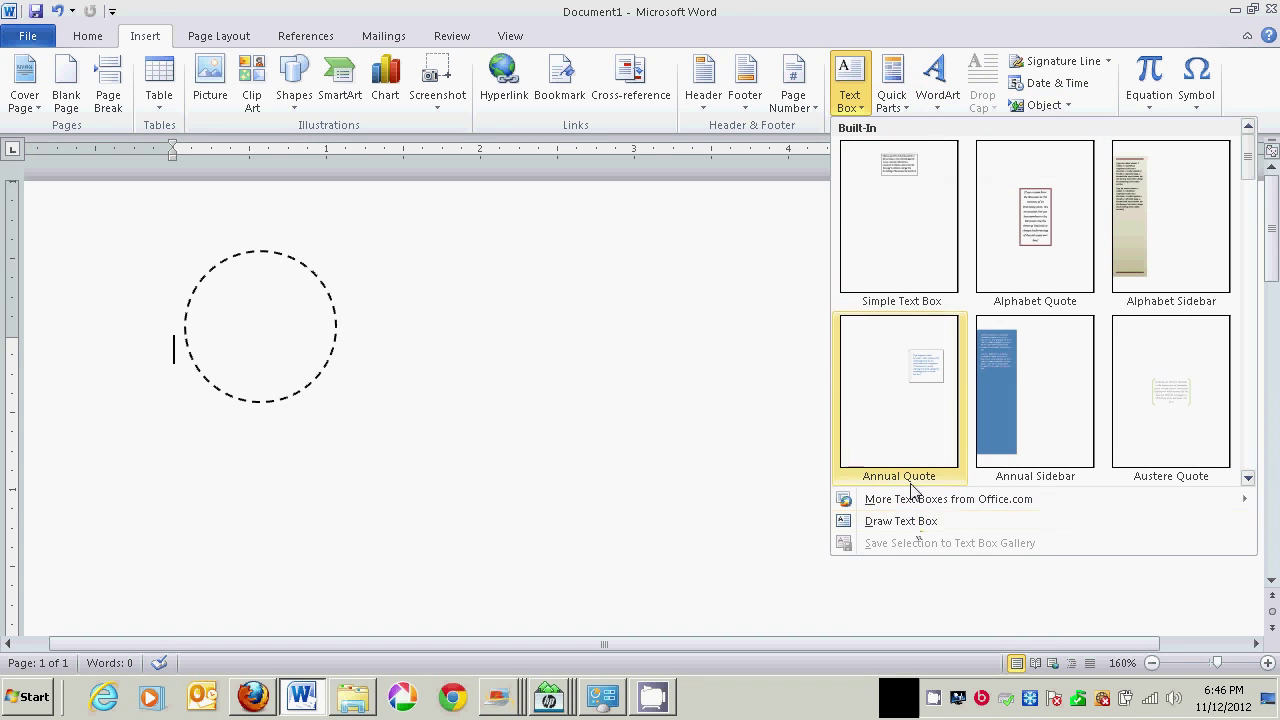
{"action": "left_click", "coordinate": [901, 521]}
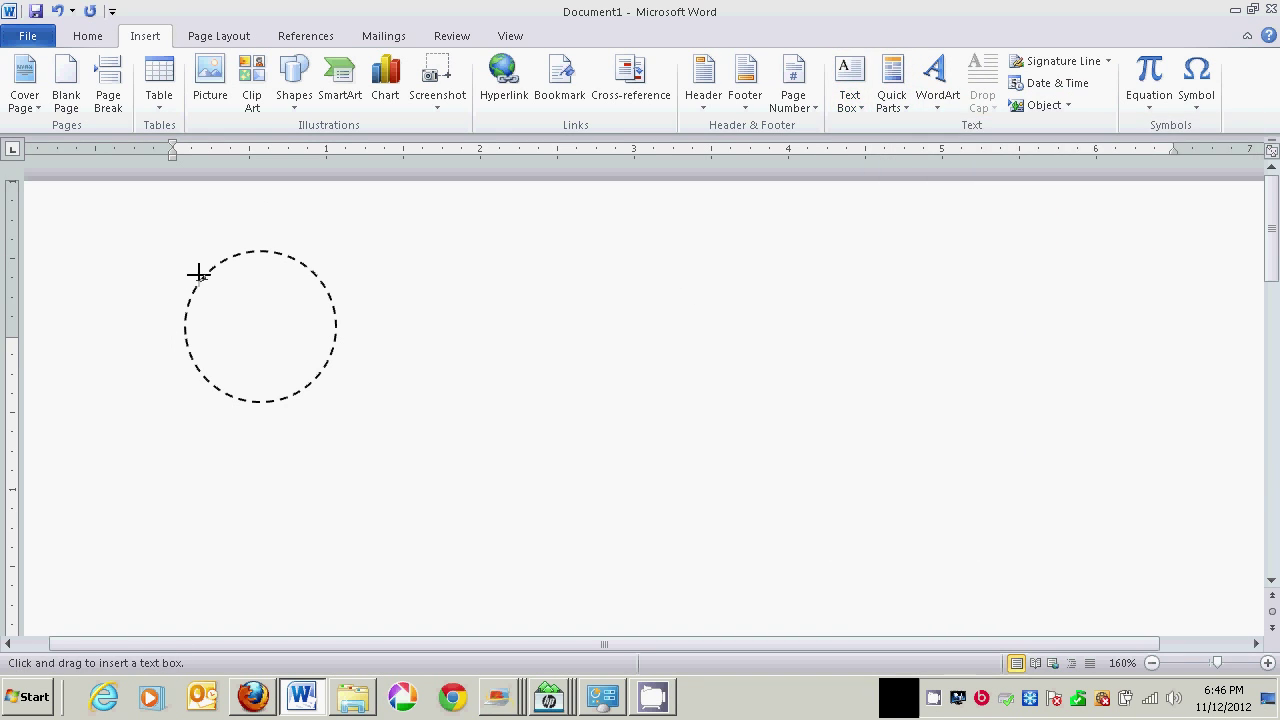
{"action": "mouse_move", "coordinate": [205, 280]}
{"action": "left_mouse_down"}
{"action": "mouse_move", "coordinate": [219, 342]}
{"action": "mouse_move", "coordinate": [294, 375]}
{"action": "mouse_move", "coordinate": [329, 363]}
{"action": "left_mouse_up"}
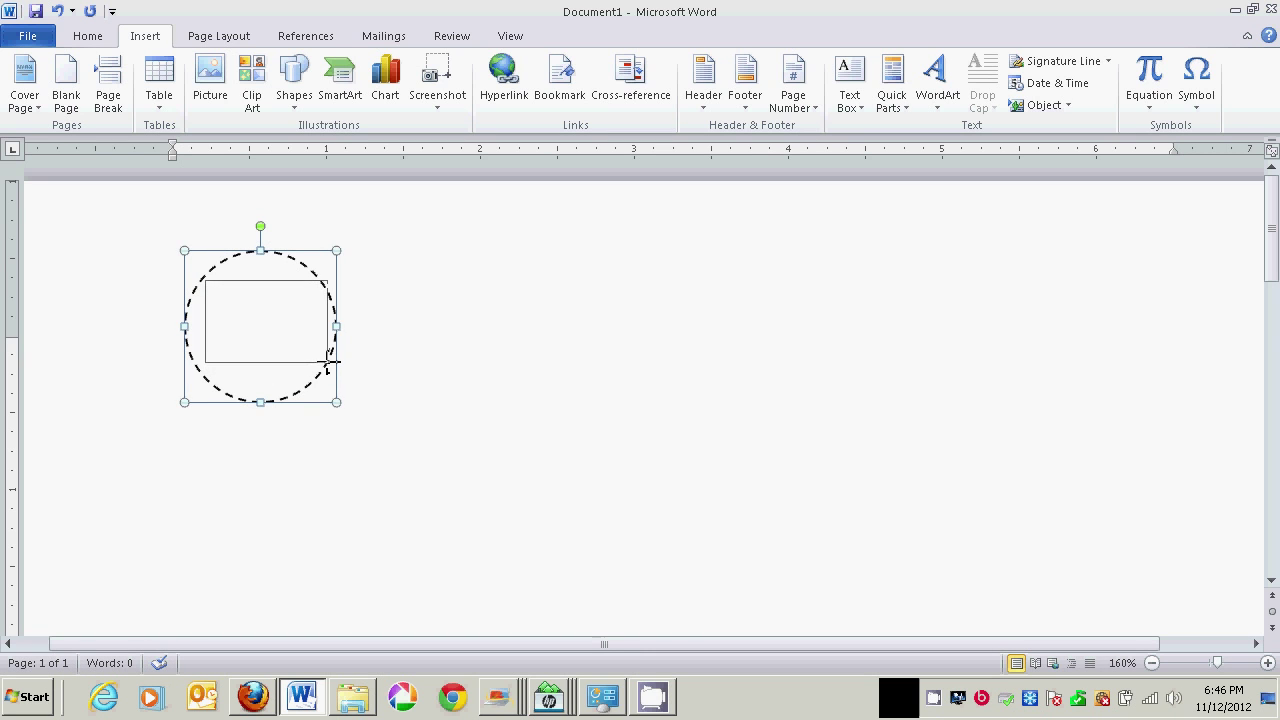
{"action": "left_click", "coordinate": [201, 320]}
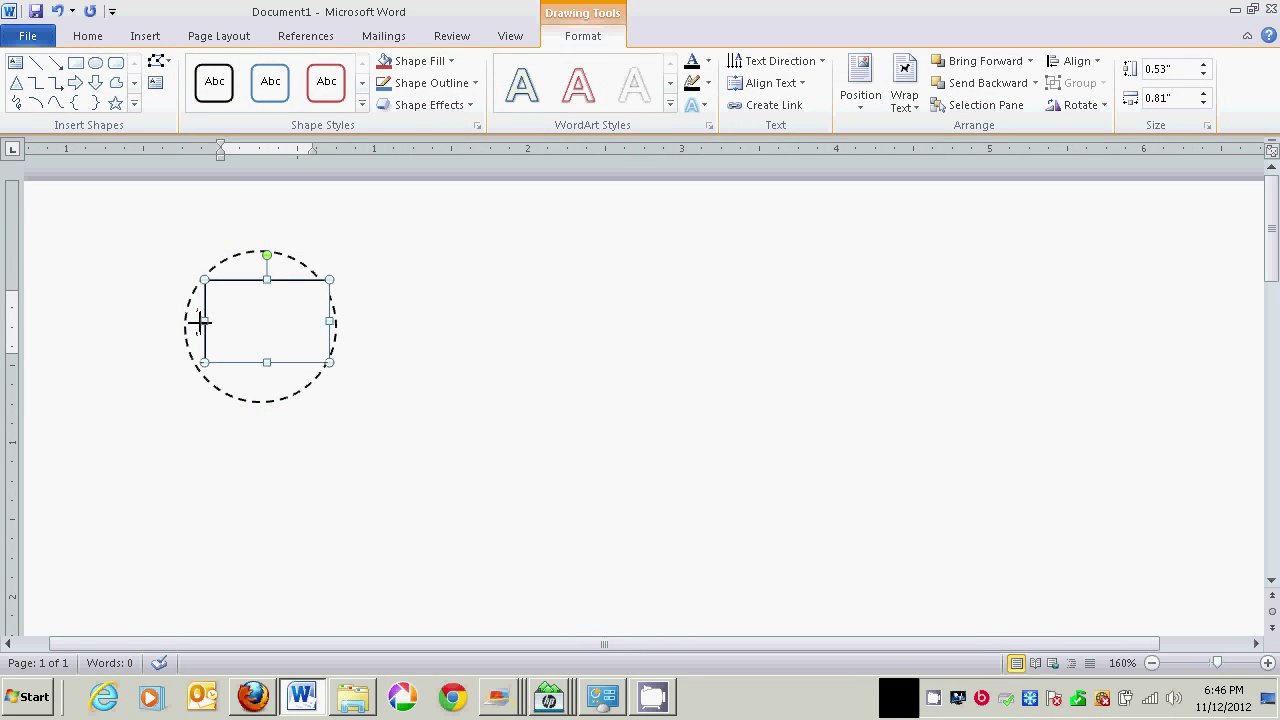
{"action": "left_click", "coordinate": [383, 376]}
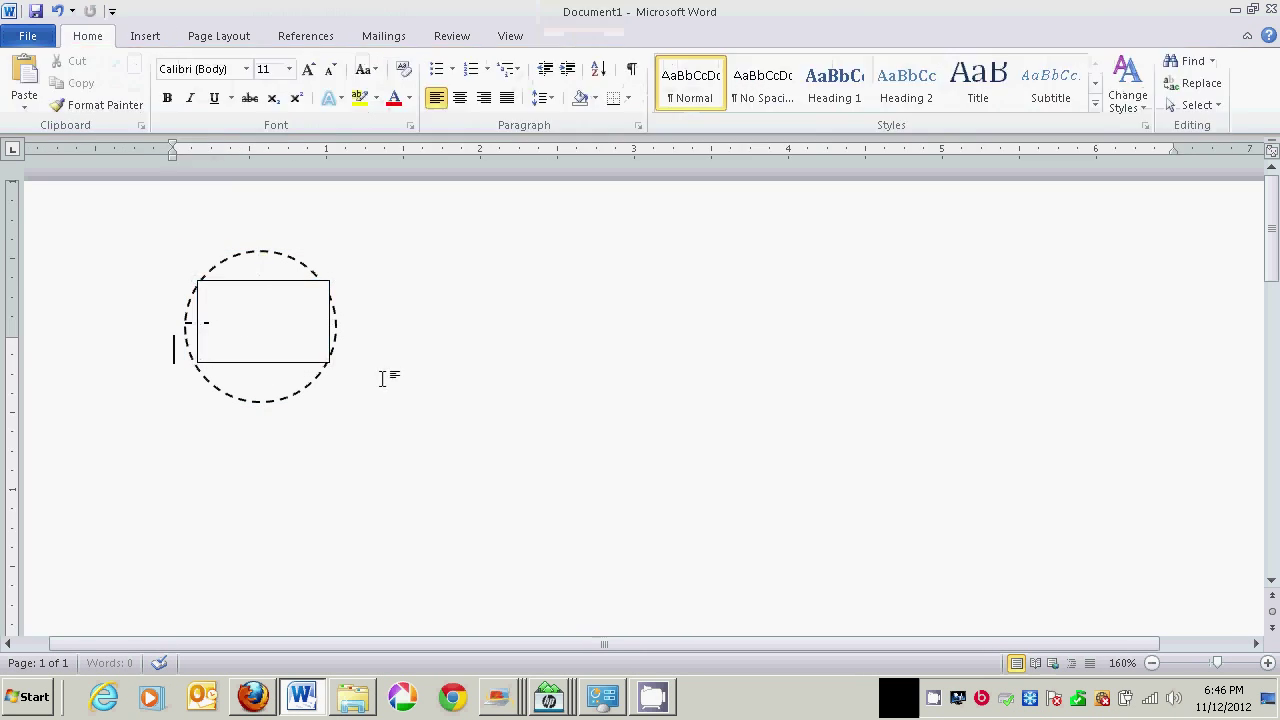
Step: Apply the No Spacing style and type 'To:' and 'From:' on two lines in the box
{"action": "left_click", "coordinate": [246, 306]}
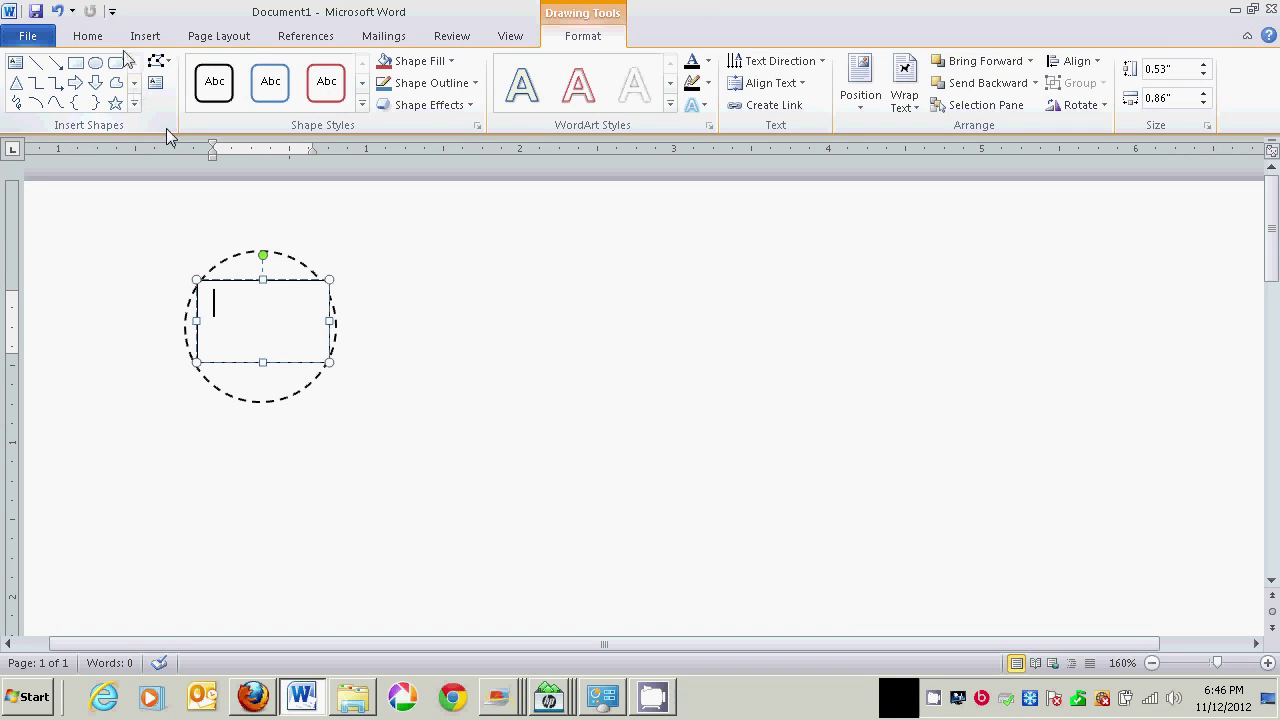
{"action": "left_click", "coordinate": [94, 40]}
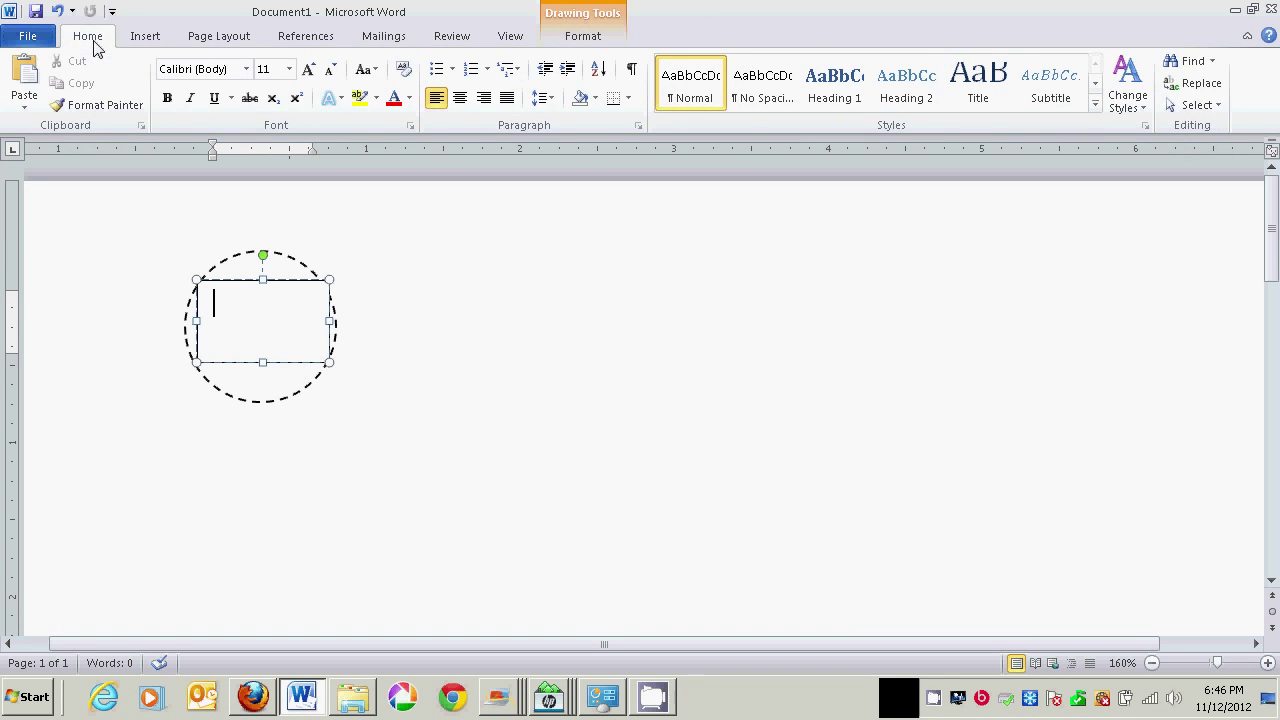
{"action": "left_click", "coordinate": [762, 87]}
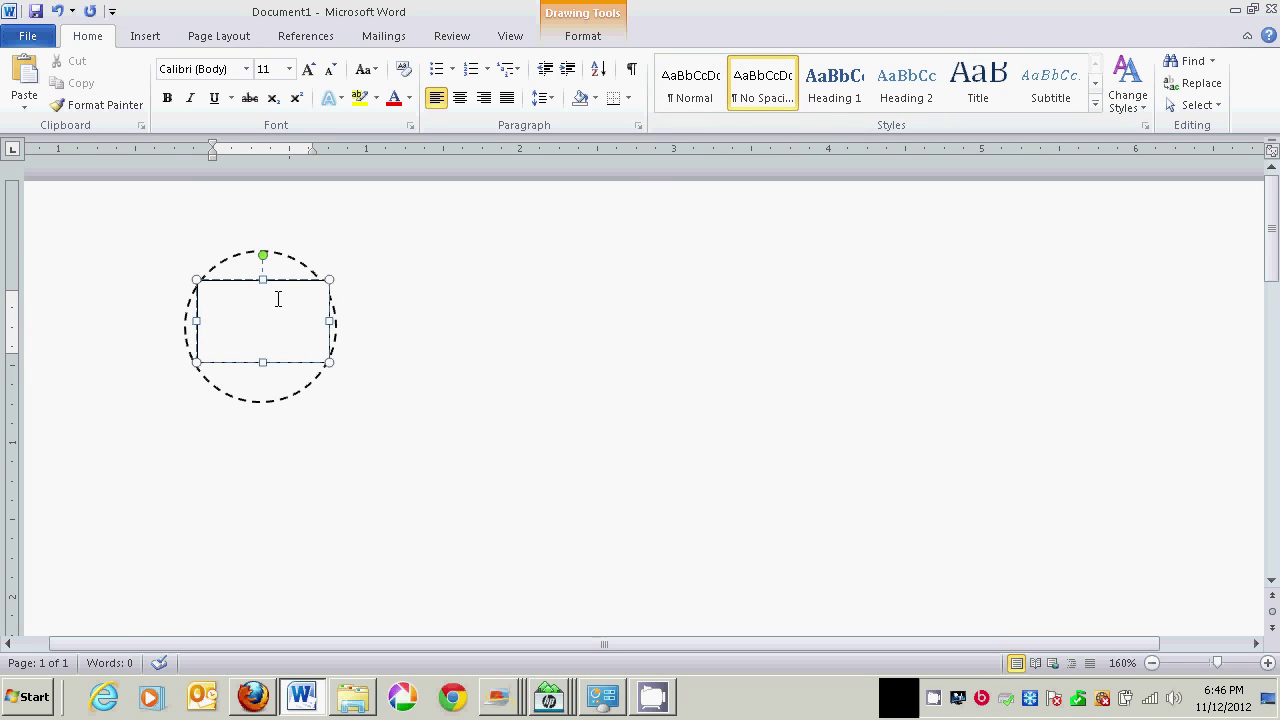
{"action": "type", "text": "T"}
{"action": "key", "text": "BackSpace"}
{"action": "type", "text": "T"}
{"action": "type", "text": "o:"}
{"action": "type", "text": "F"}
{"action": "key", "text": "BackSpace"}
{"action": "type", "text": "m:"}
{"action": "key", "text": "ctrl+Home"}
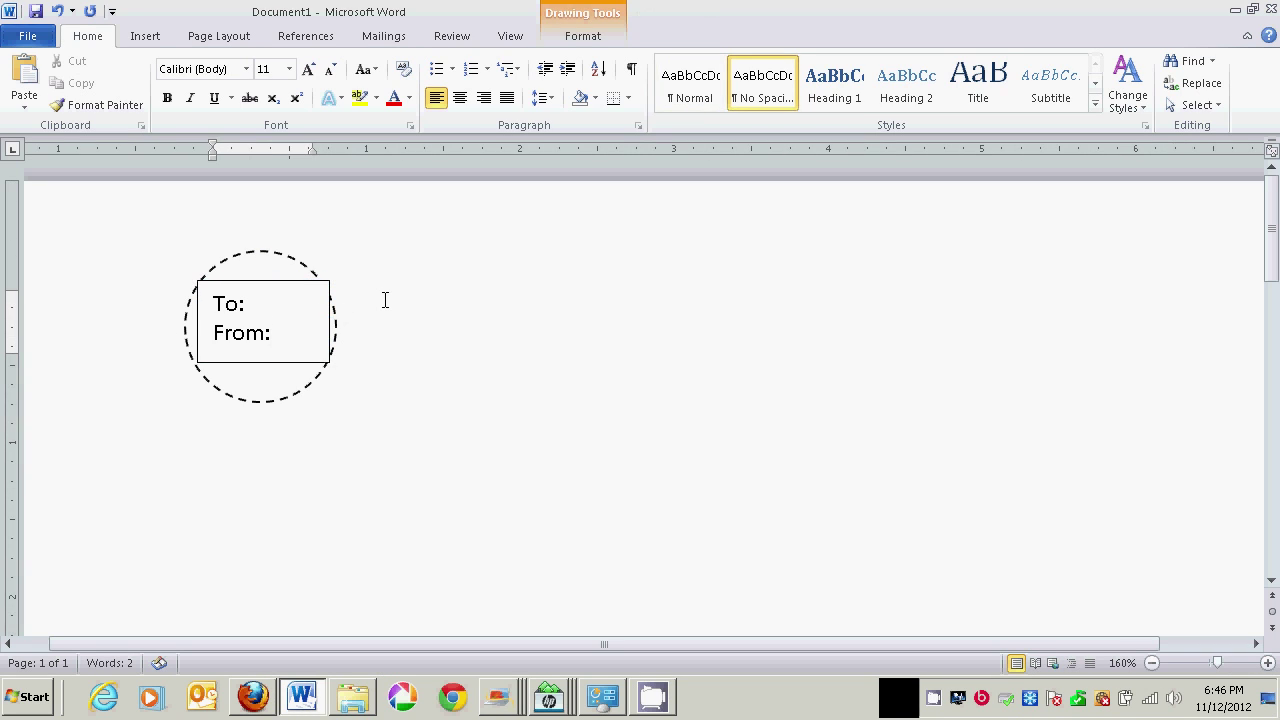
Step: Set the text box to No fill and No line, then nudge it slightly lower
{"action": "left_click", "coordinate": [385, 301]}
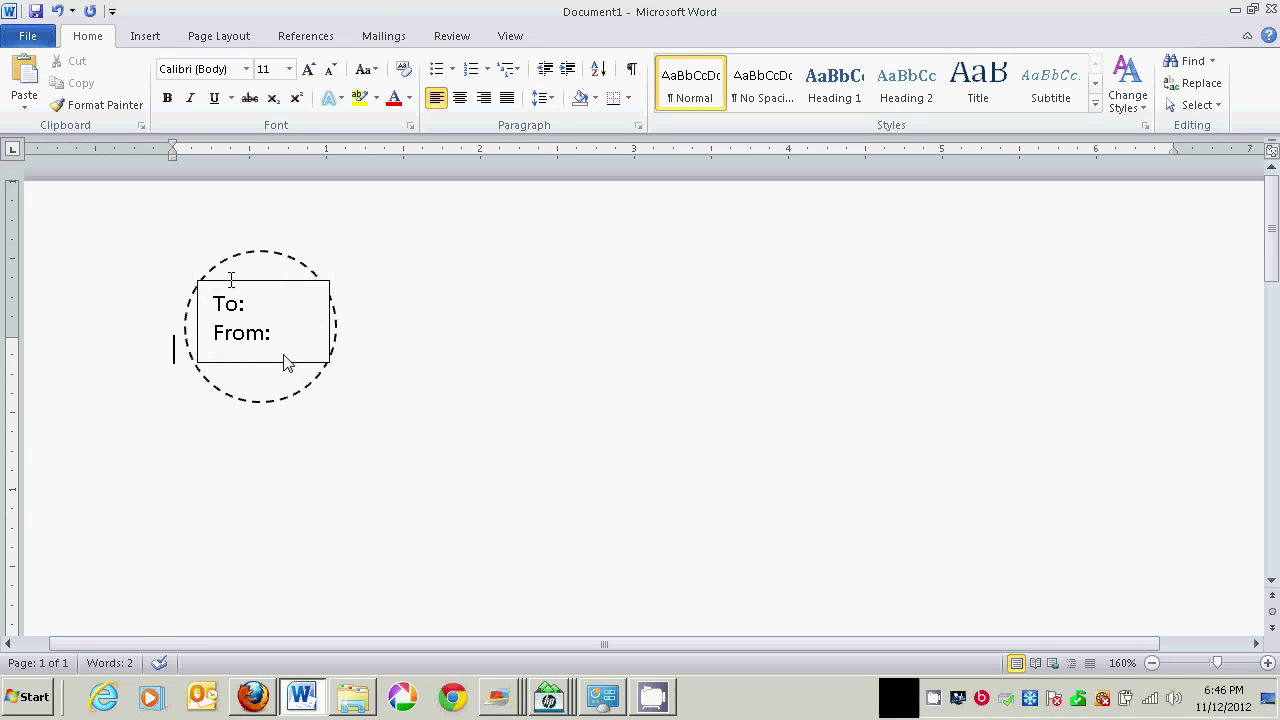
{"action": "right_click", "coordinate": [233, 281]}
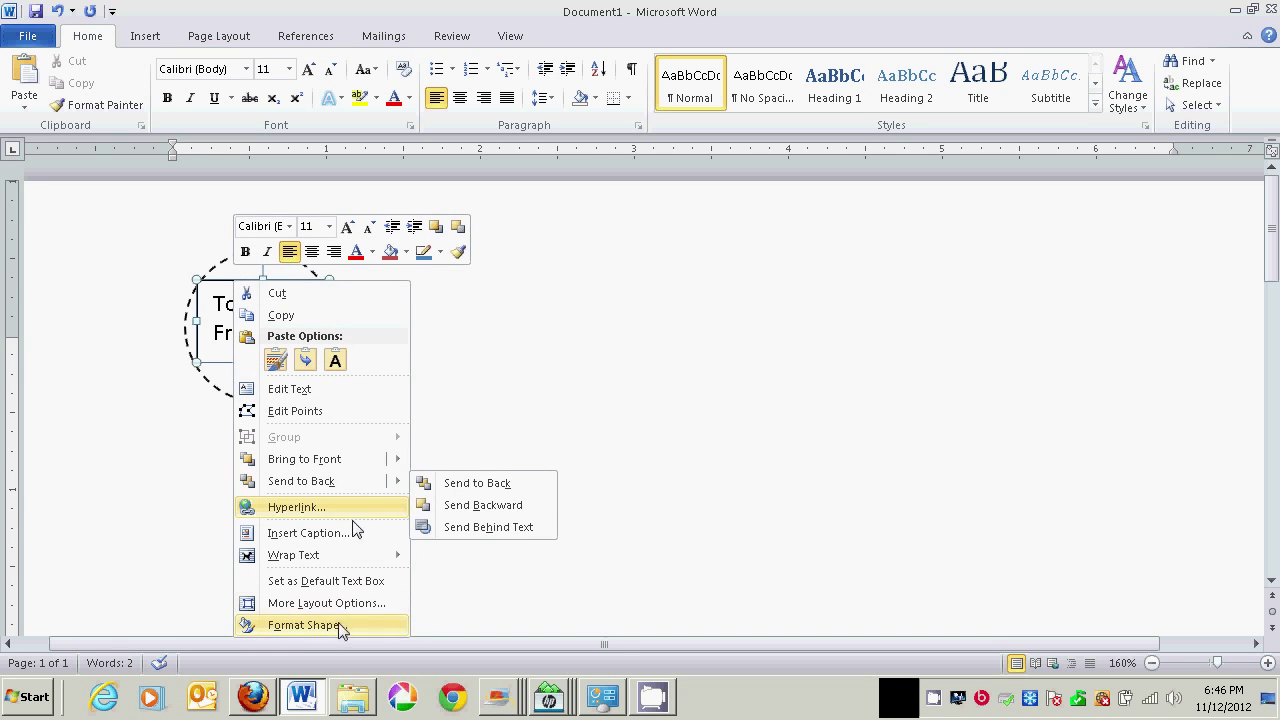
{"action": "left_click", "coordinate": [340, 627]}
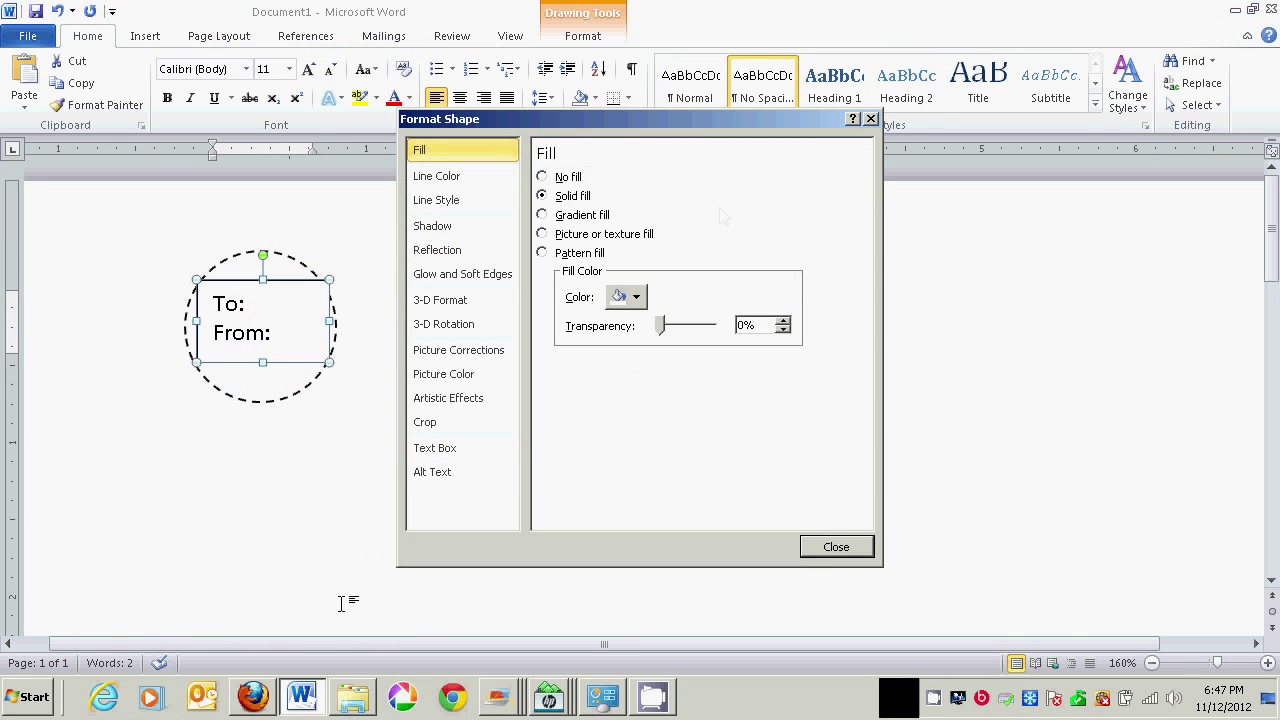
{"action": "left_click", "coordinate": [544, 176]}
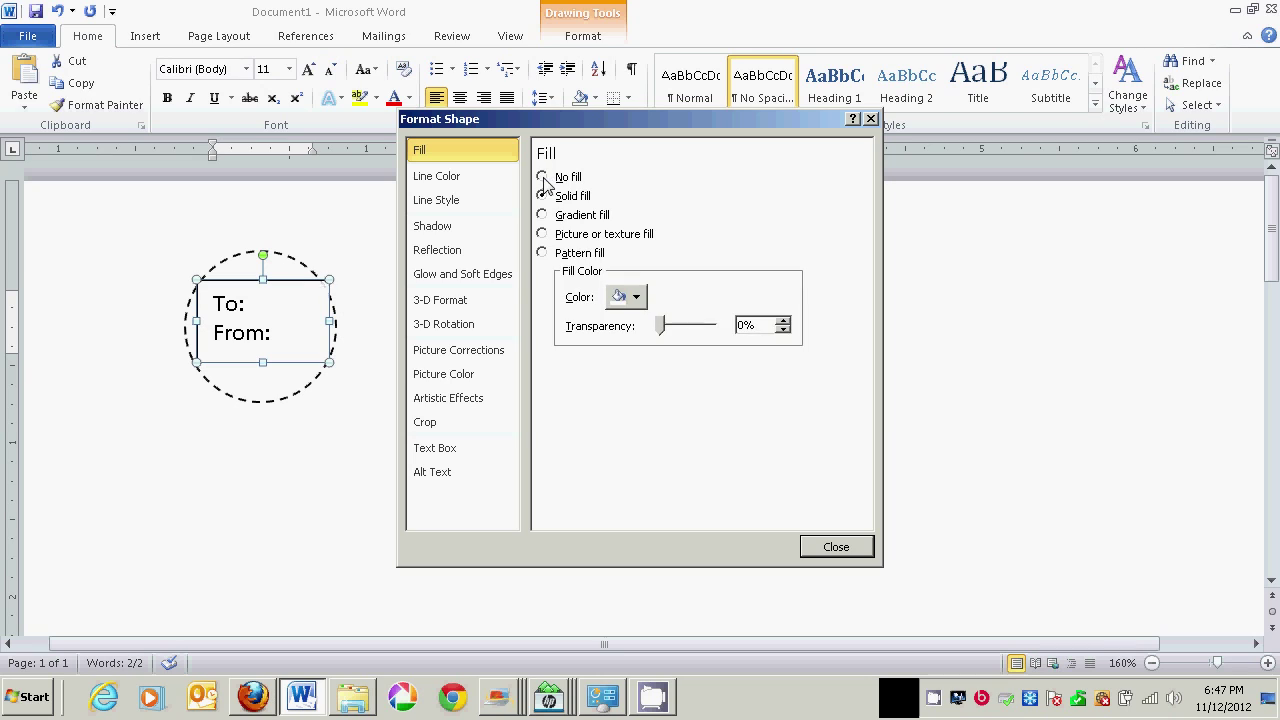
{"action": "left_click", "coordinate": [474, 180]}
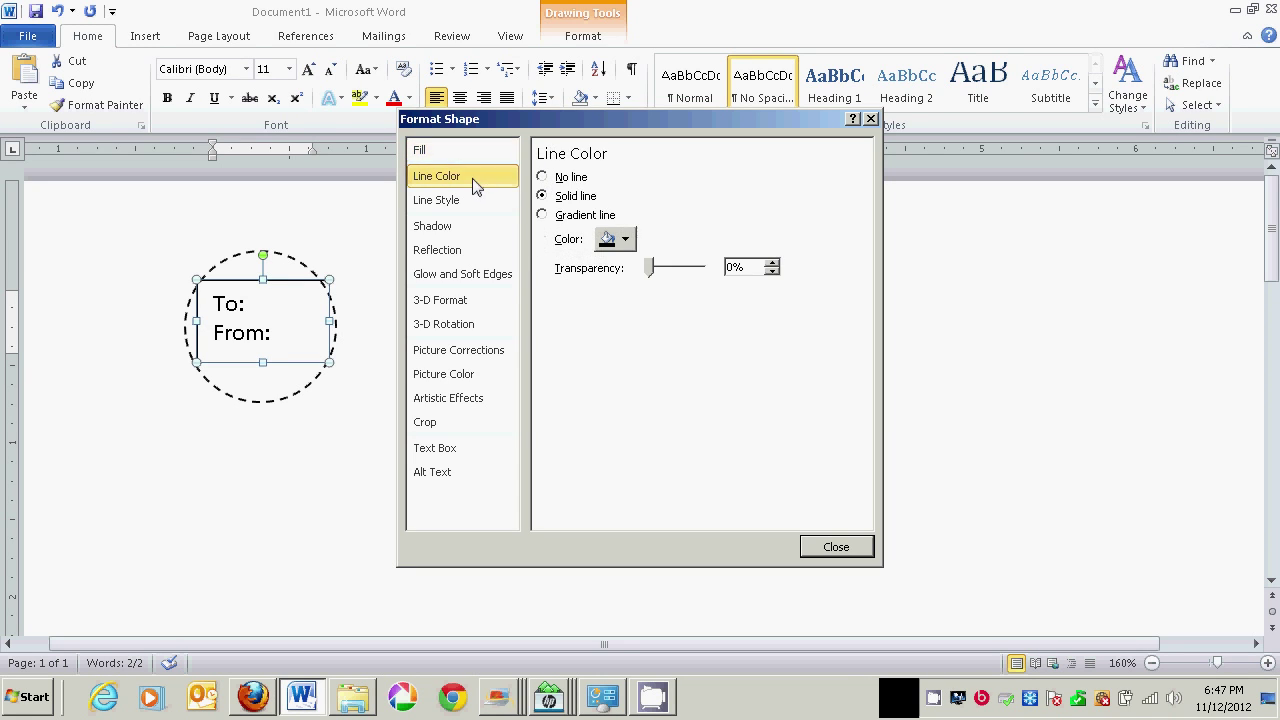
{"action": "left_click", "coordinate": [542, 177]}
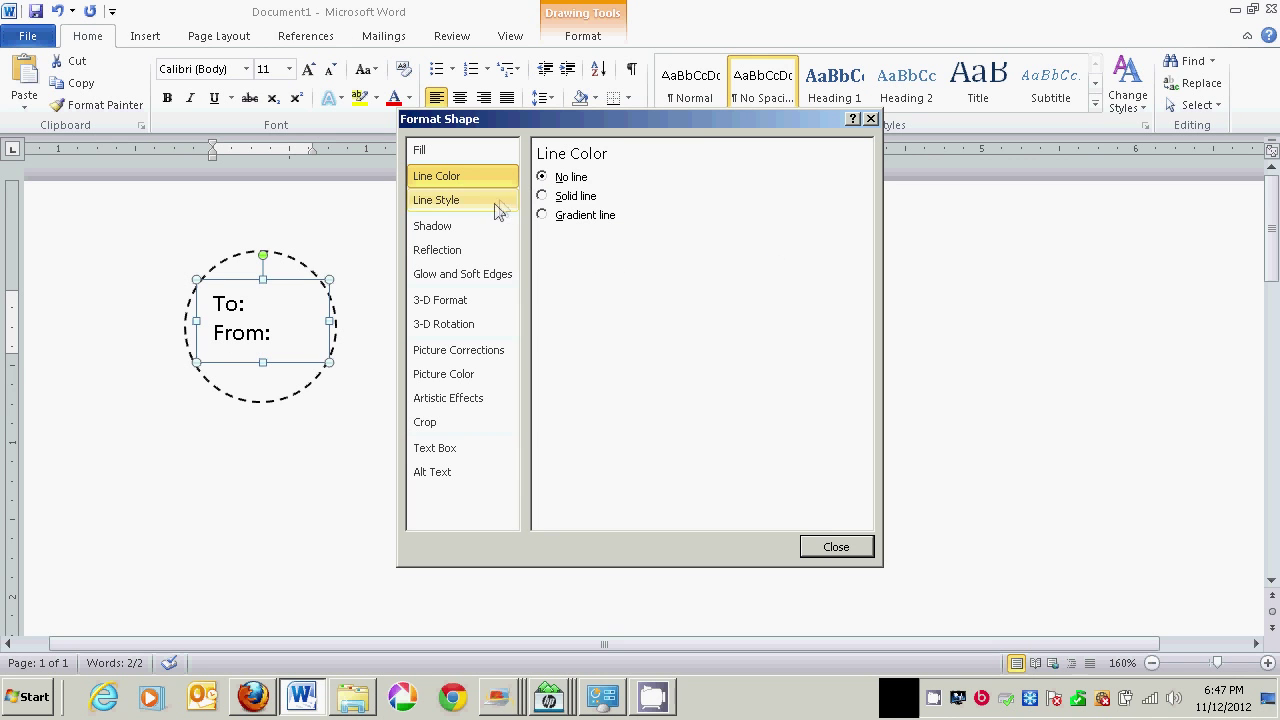
{"action": "left_click", "coordinate": [831, 545]}
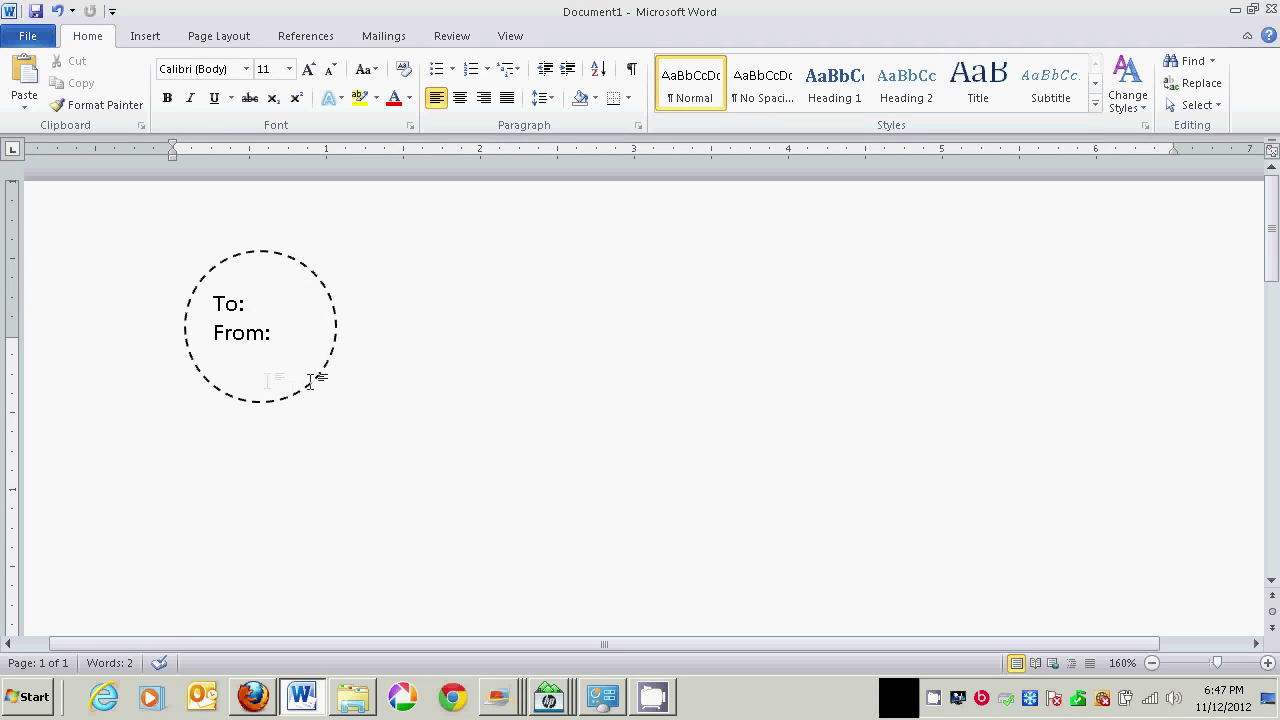
{"action": "left_click", "coordinate": [199, 328]}
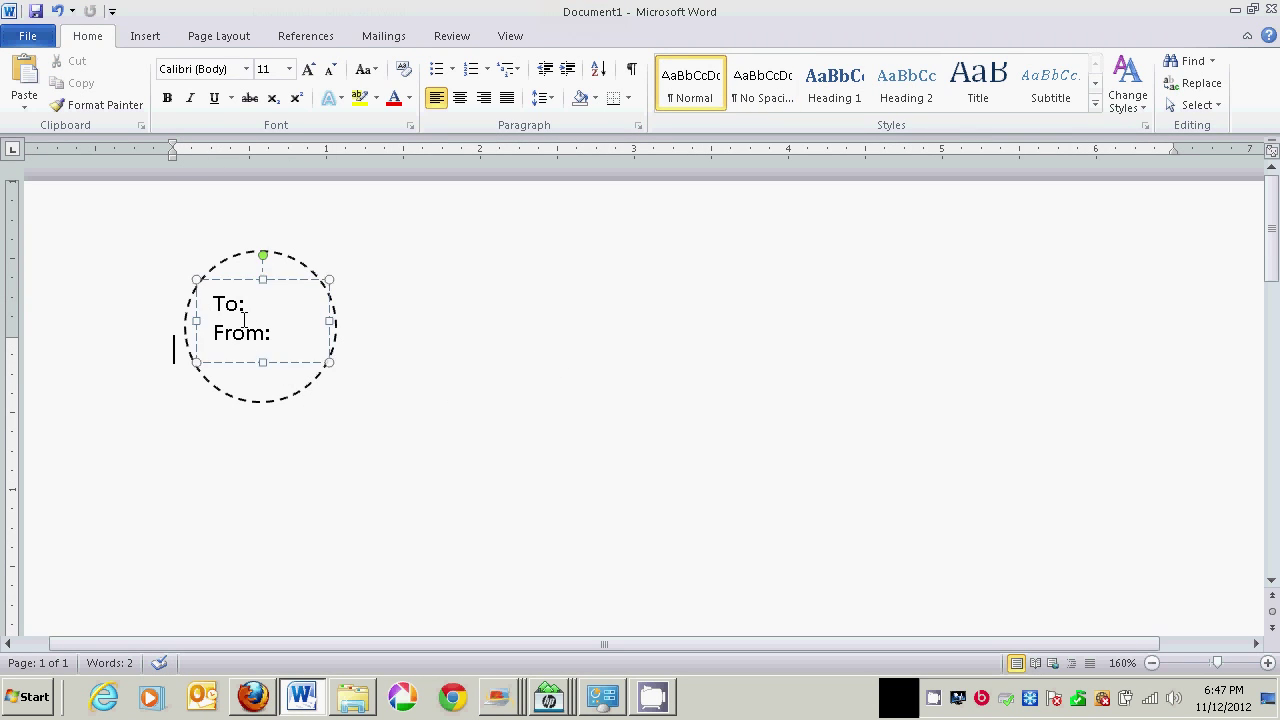
{"action": "left_click_drag", "start_coordinate": [253, 282], "coordinate": [253, 289]}
{"action": "left_click", "coordinate": [469, 312]}
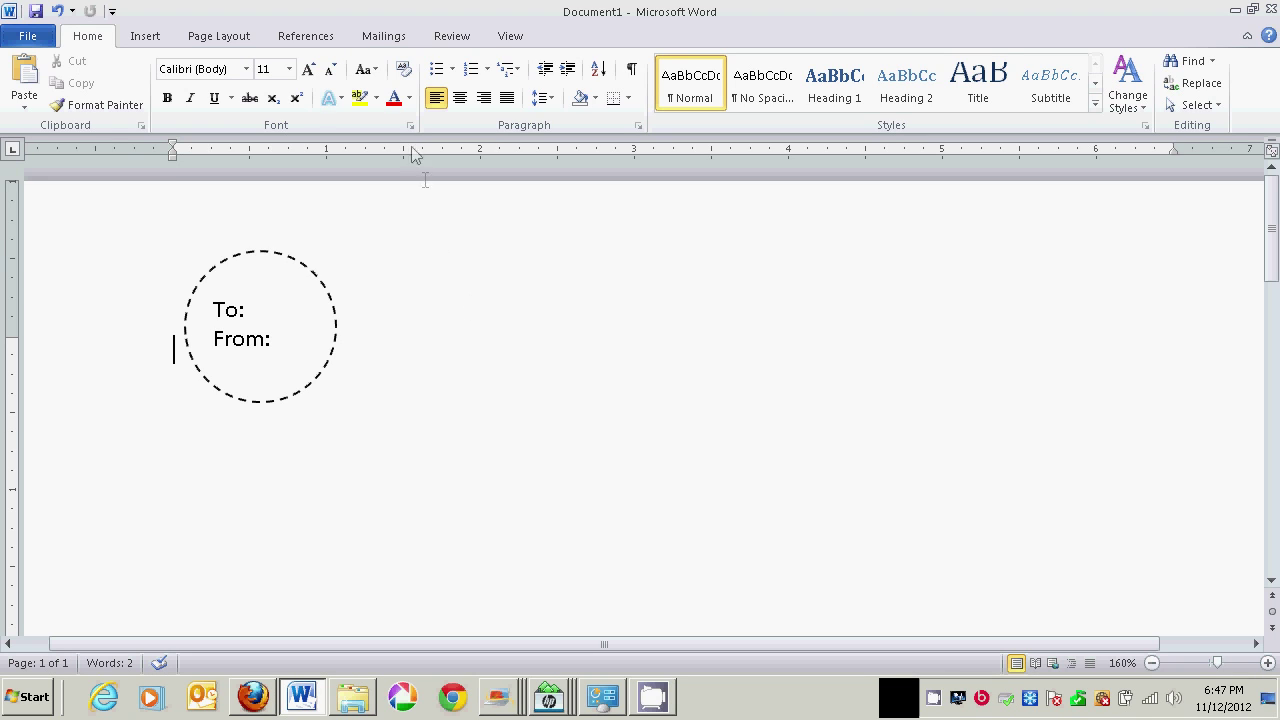
Step: Draw a large rectangle shape to the right of the dashed circle
{"action": "left_click", "coordinate": [145, 36]}
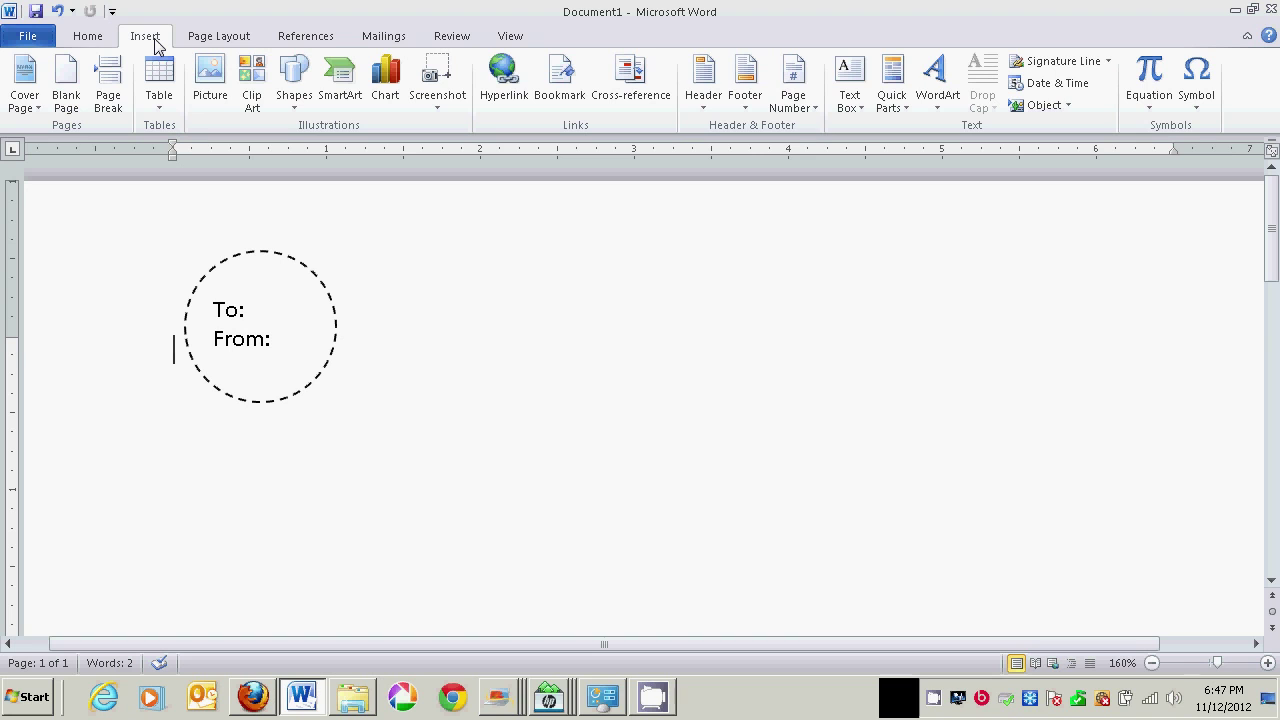
{"action": "left_click", "coordinate": [295, 110]}
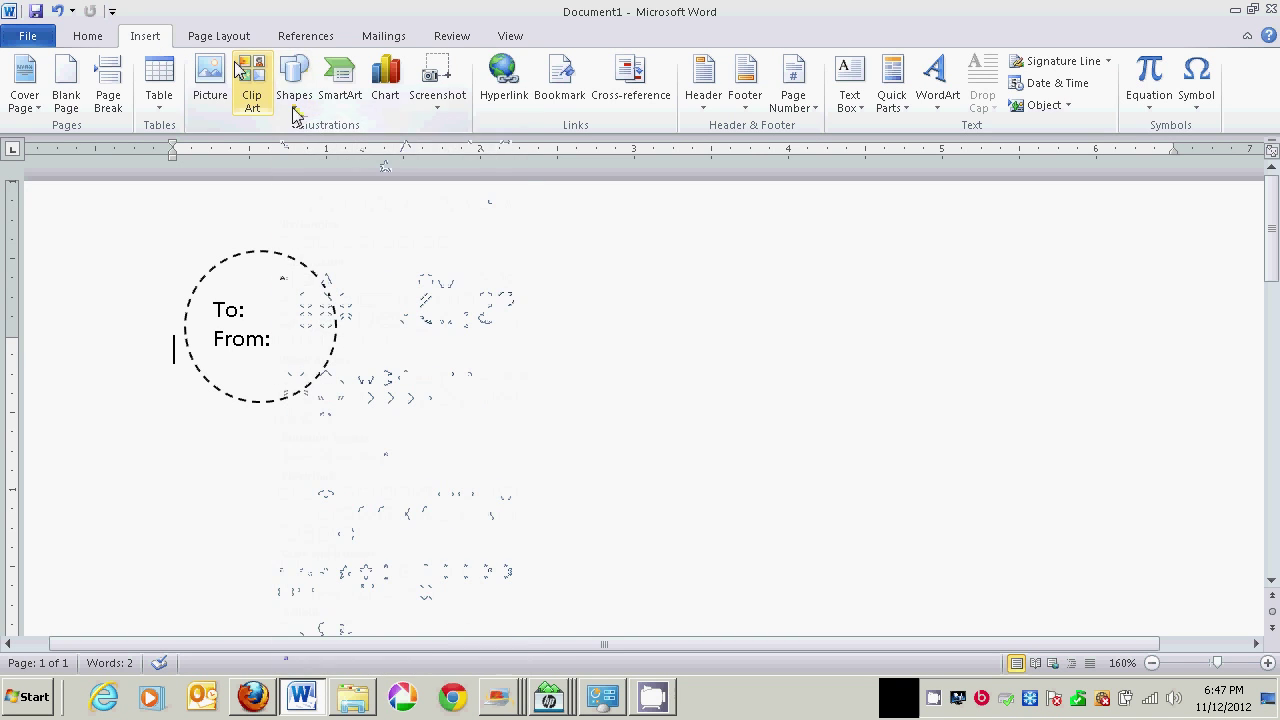
{"action": "left_click", "coordinate": [350, 160]}
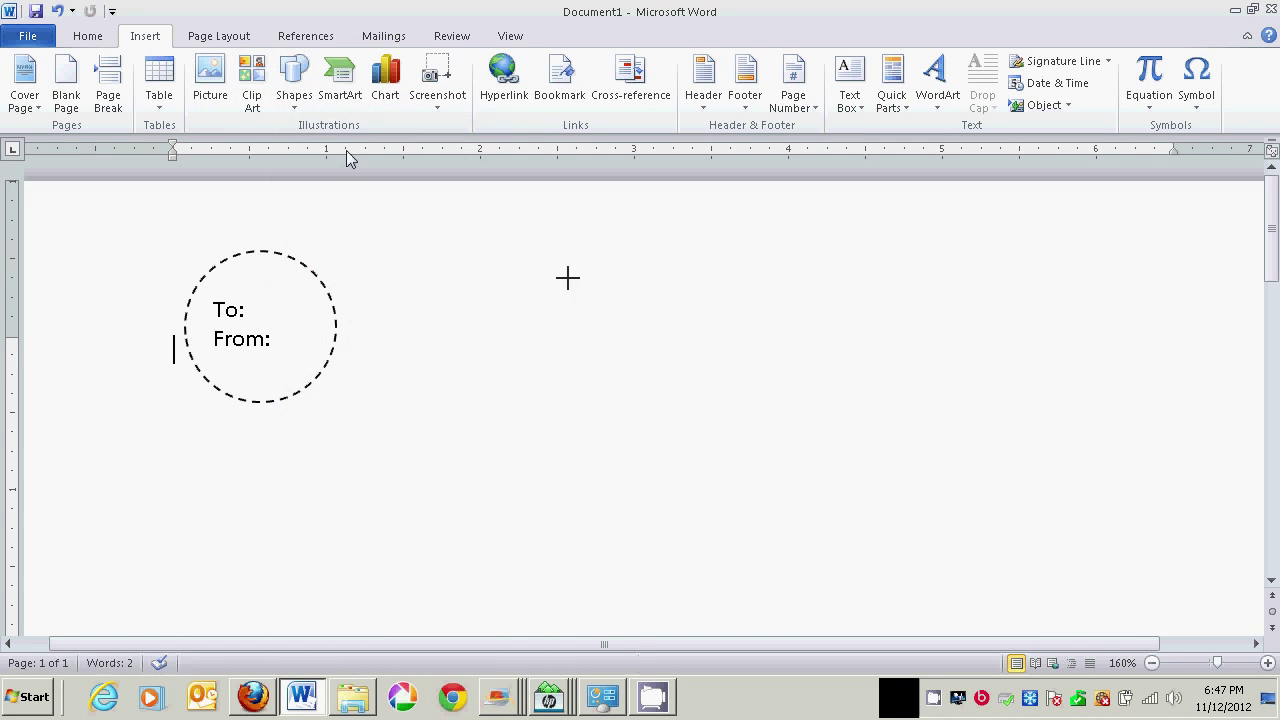
{"action": "mouse_move", "coordinate": [563, 274]}
{"action": "left_mouse_down"}
{"action": "mouse_move", "coordinate": [601, 330]}
{"action": "mouse_move", "coordinate": [1131, 716]}
{"action": "left_mouse_up"}
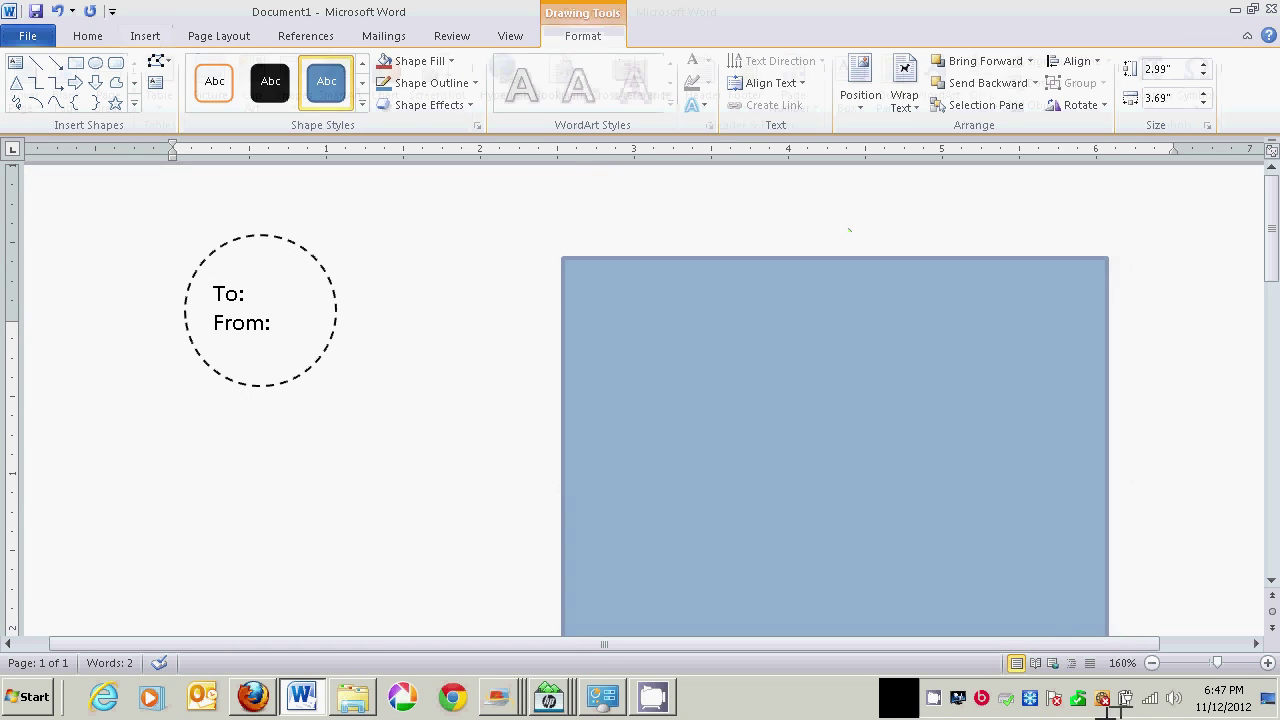
Step: Change the rectangle's size from 2.99 x 3.69 to 5.5" high by 4.25" wide
{"action": "right_click", "coordinate": [684, 259]}
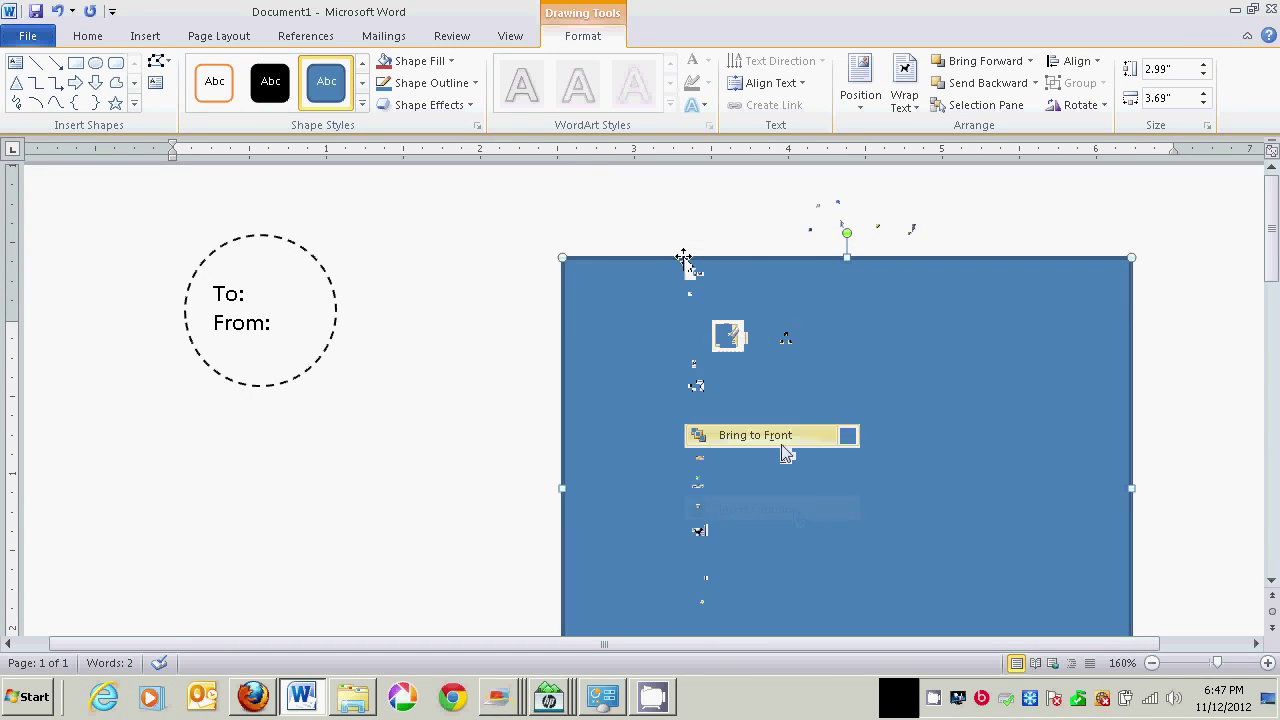
{"action": "mouse_move", "coordinate": [803, 541]}
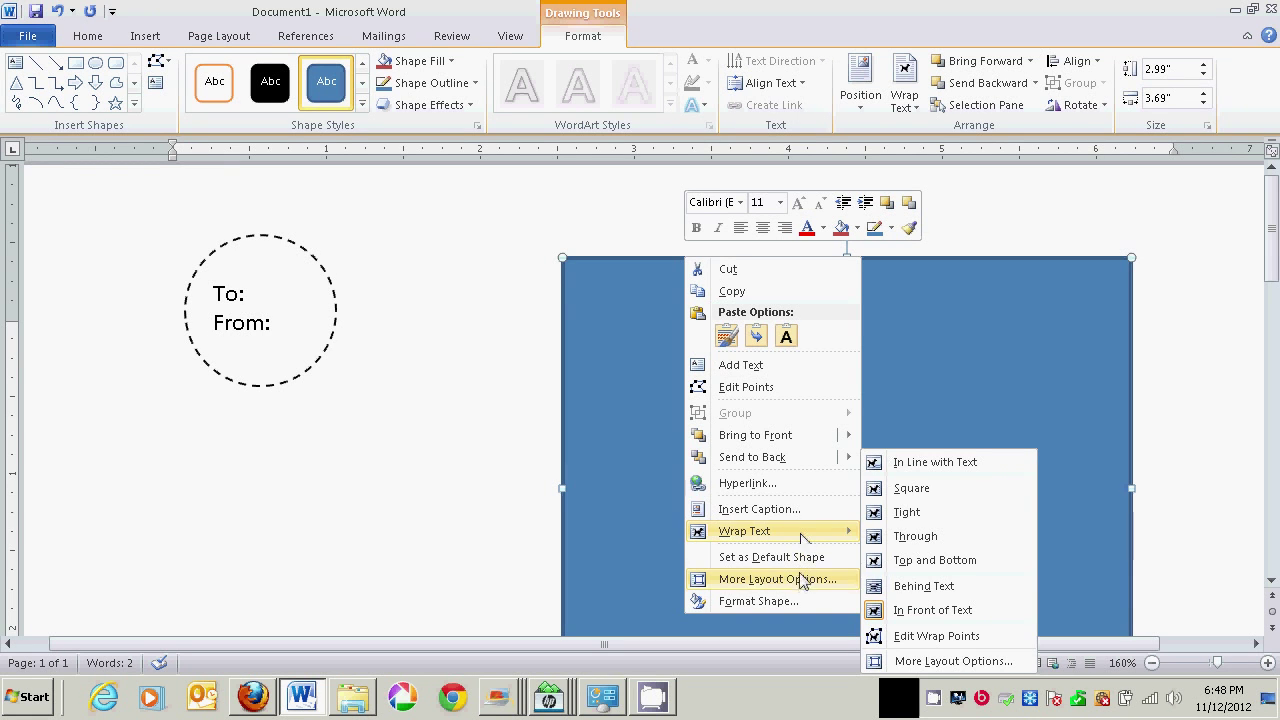
{"action": "left_click", "coordinate": [799, 579]}
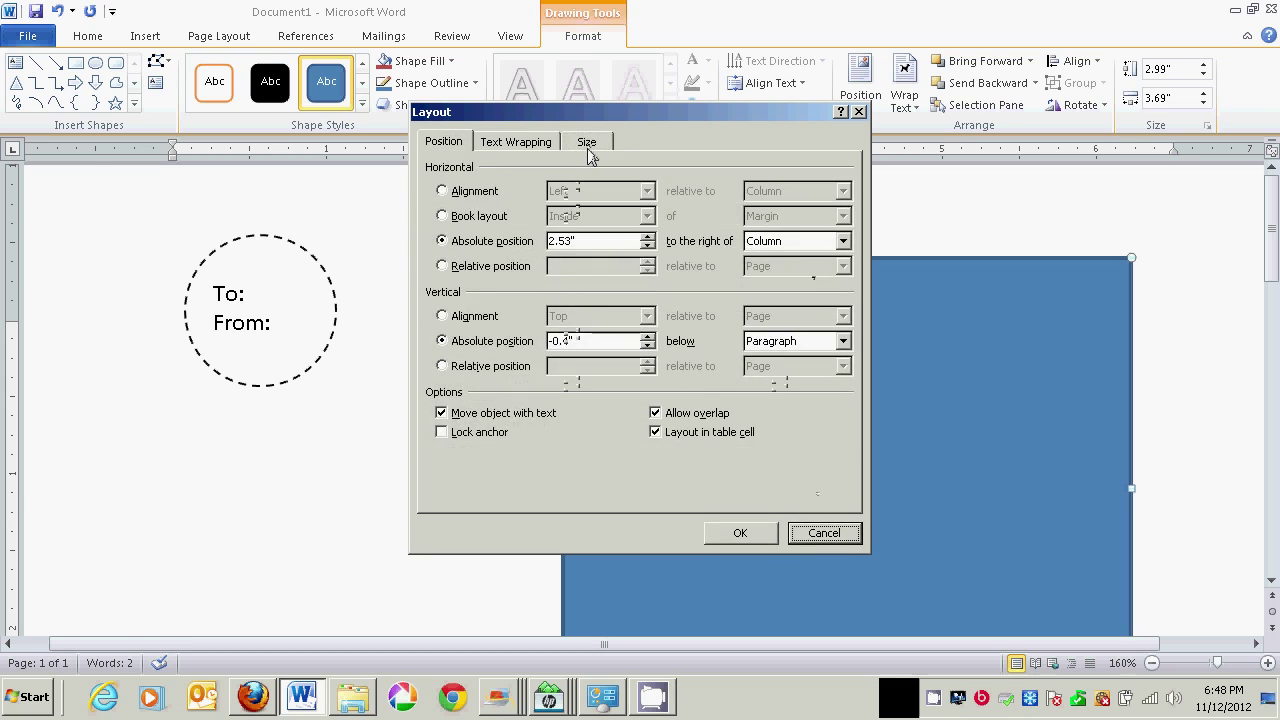
{"action": "left_click", "coordinate": [588, 143]}
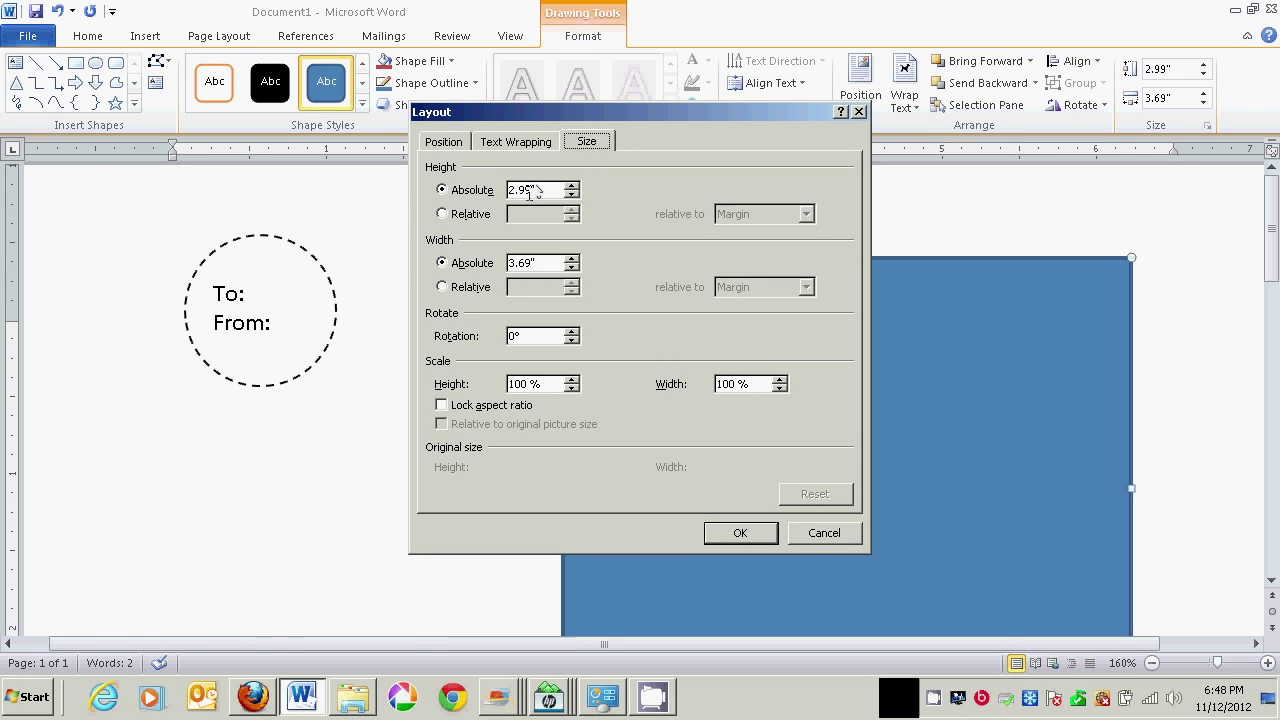
{"action": "double_click", "coordinate": [529, 194]}
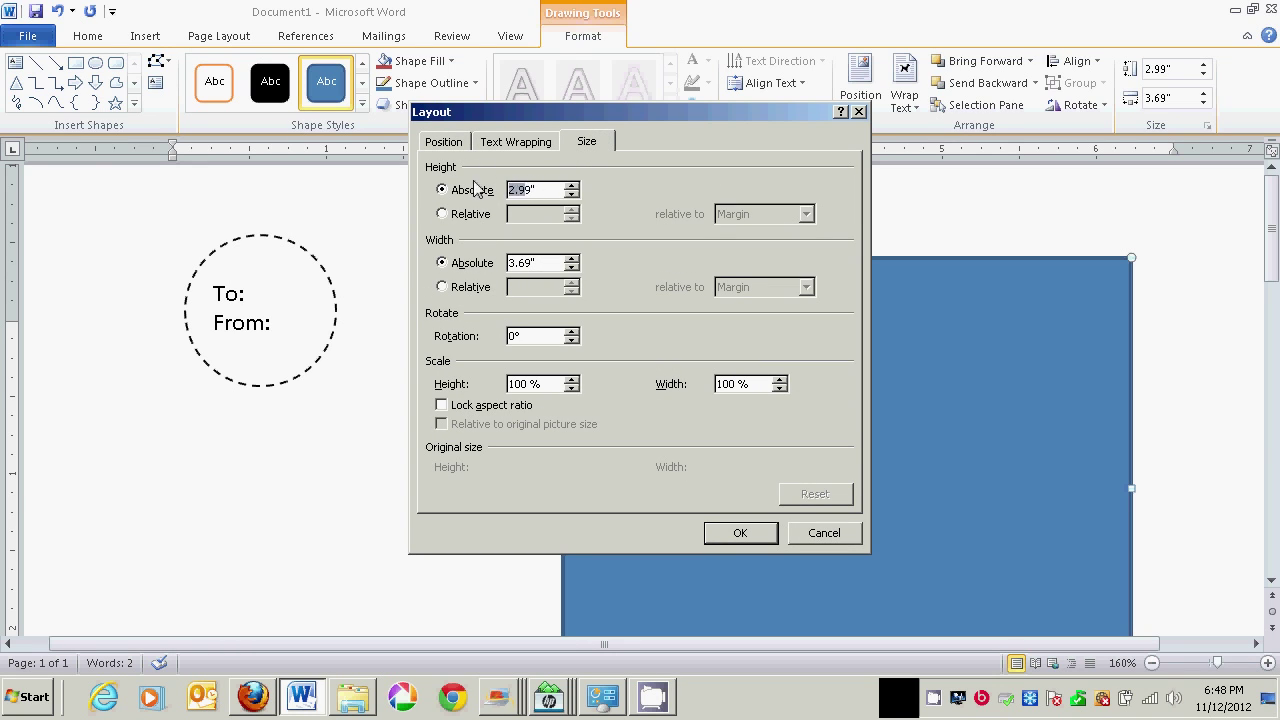
{"action": "key", "text": "BackSpace"}
{"action": "type", "text": "5.5"}
{"action": "left_click", "coordinate": [533, 262]}
{"action": "left_click", "coordinate": [467, 262]}
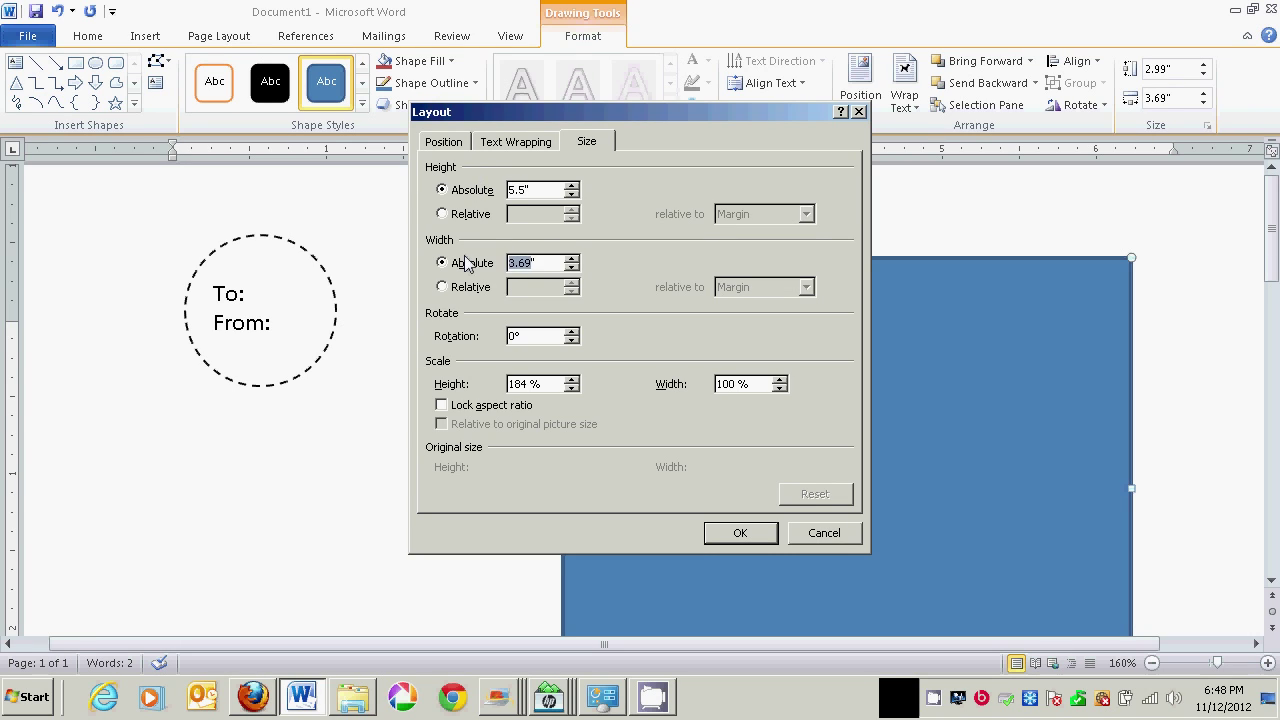
{"action": "type", "text": "4.25"}
{"action": "left_click", "coordinate": [738, 540]}
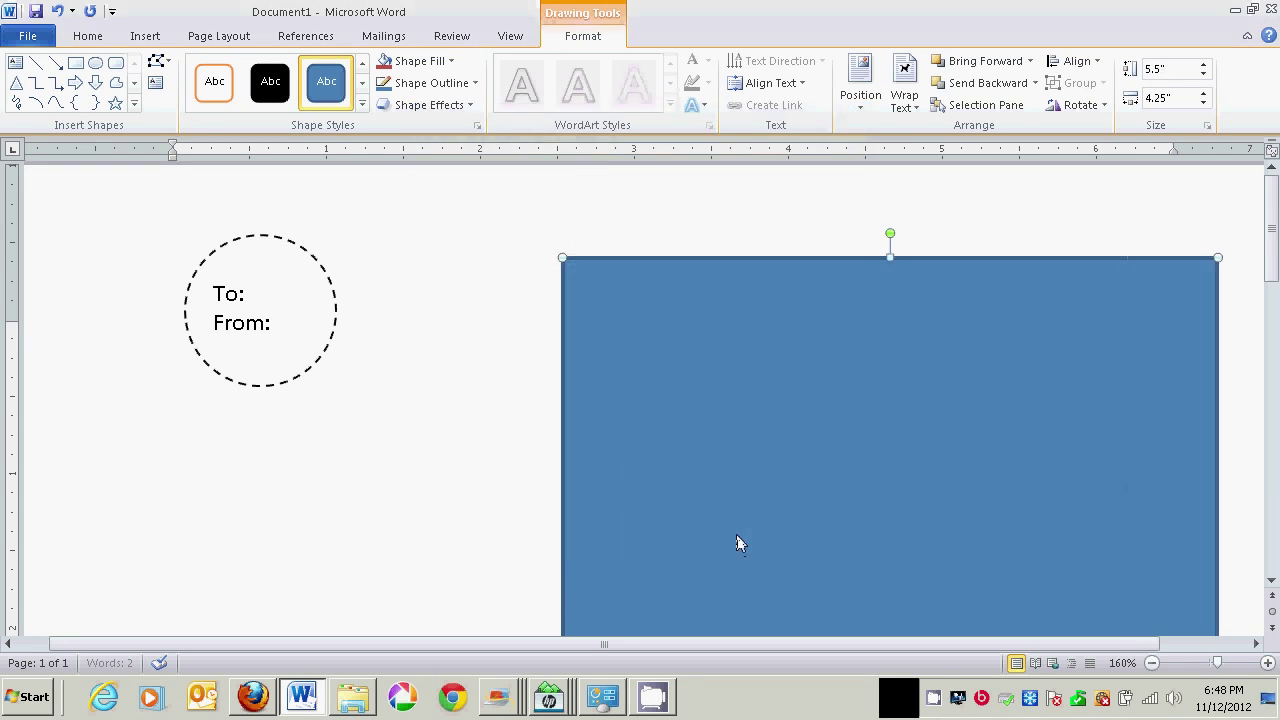
Step: Give the rectangle no fill and a black outline
{"action": "right_click", "coordinate": [674, 260]}
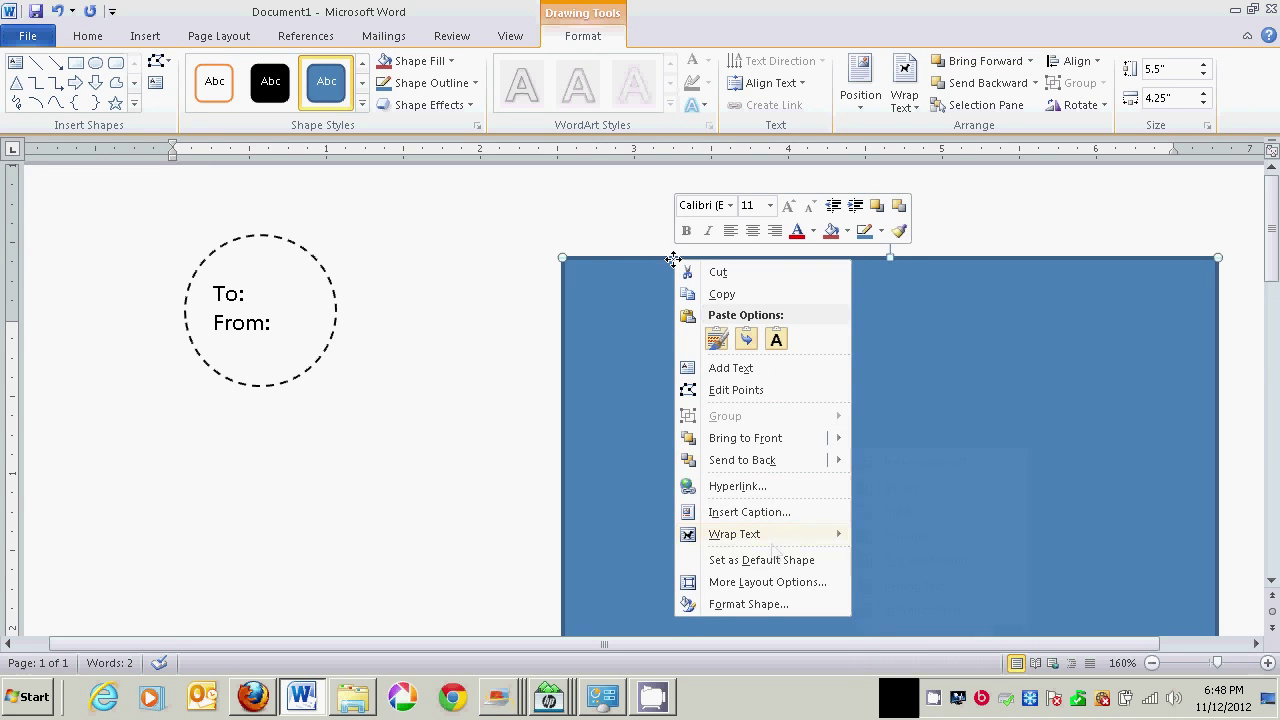
{"action": "left_click", "coordinate": [752, 610]}
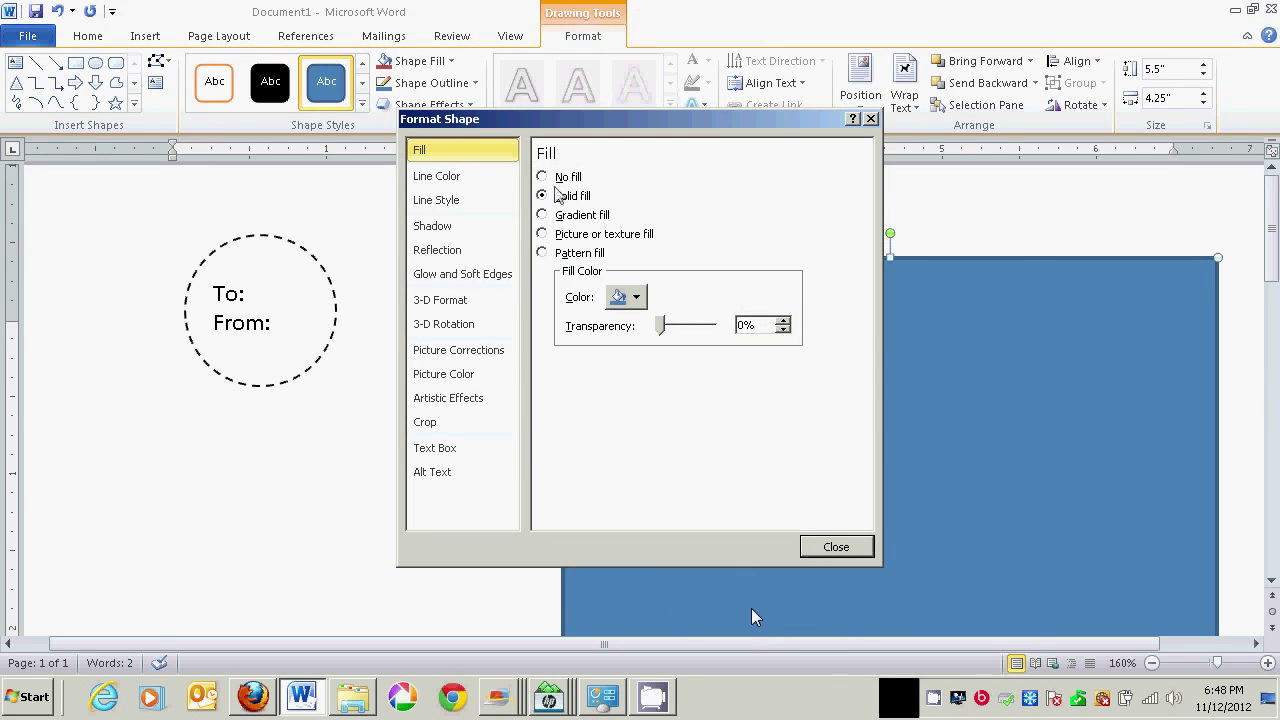
{"action": "left_click", "coordinate": [541, 177]}
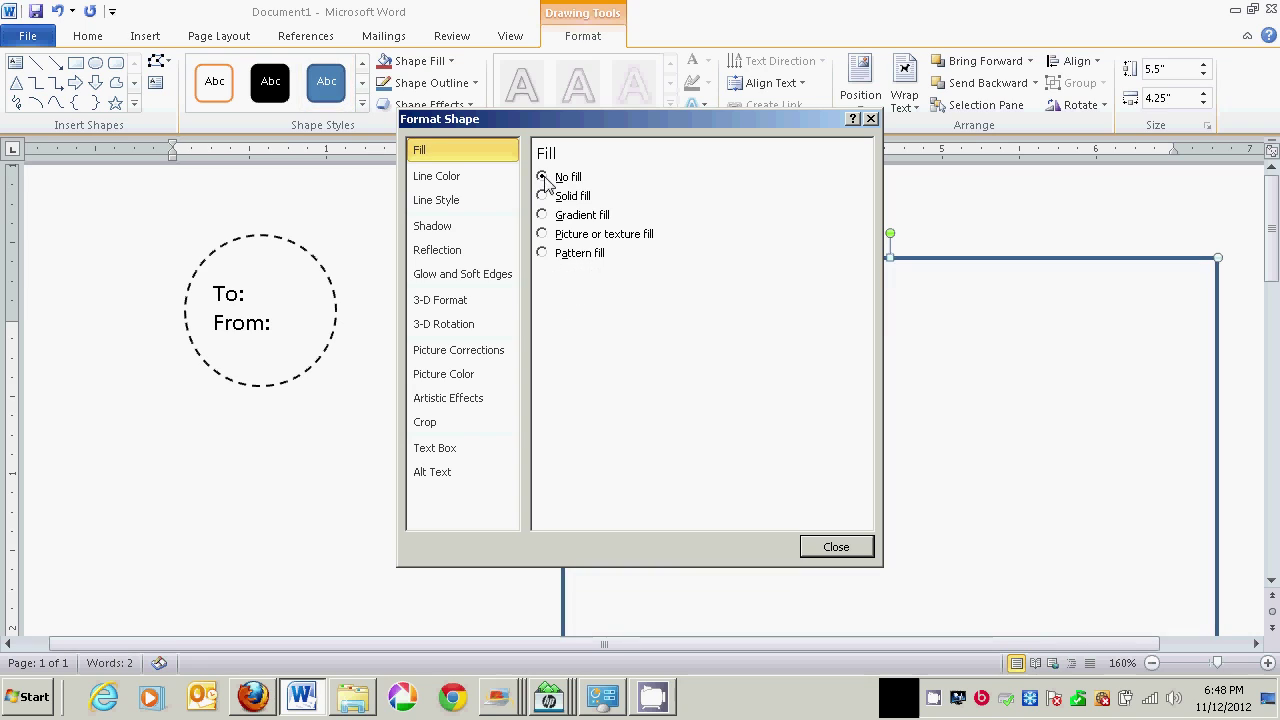
{"action": "left_click", "coordinate": [490, 180]}
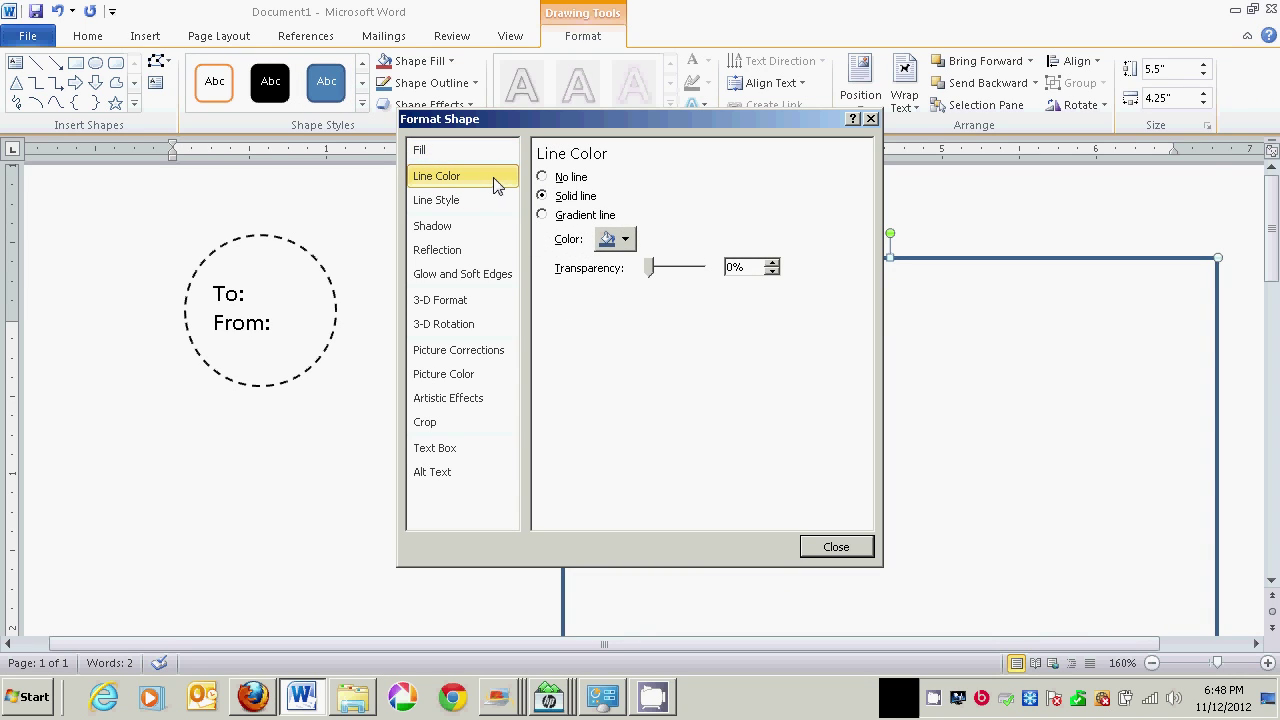
{"action": "left_click", "coordinate": [625, 239]}
{"action": "left_click", "coordinate": [632, 255]}
{"action": "left_click", "coordinate": [625, 239]}
{"action": "left_click", "coordinate": [625, 277]}
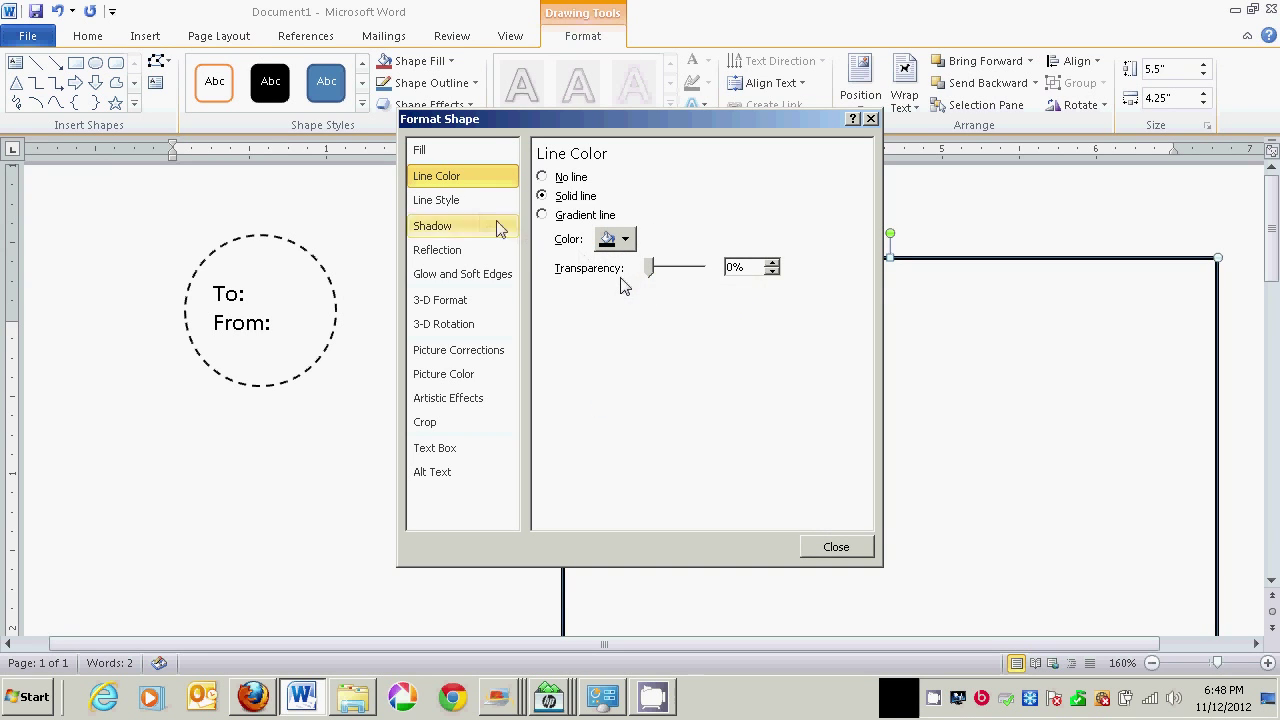
Step: Thin the rectangle's outline width to 1 pt
{"action": "left_click", "coordinate": [445, 200]}
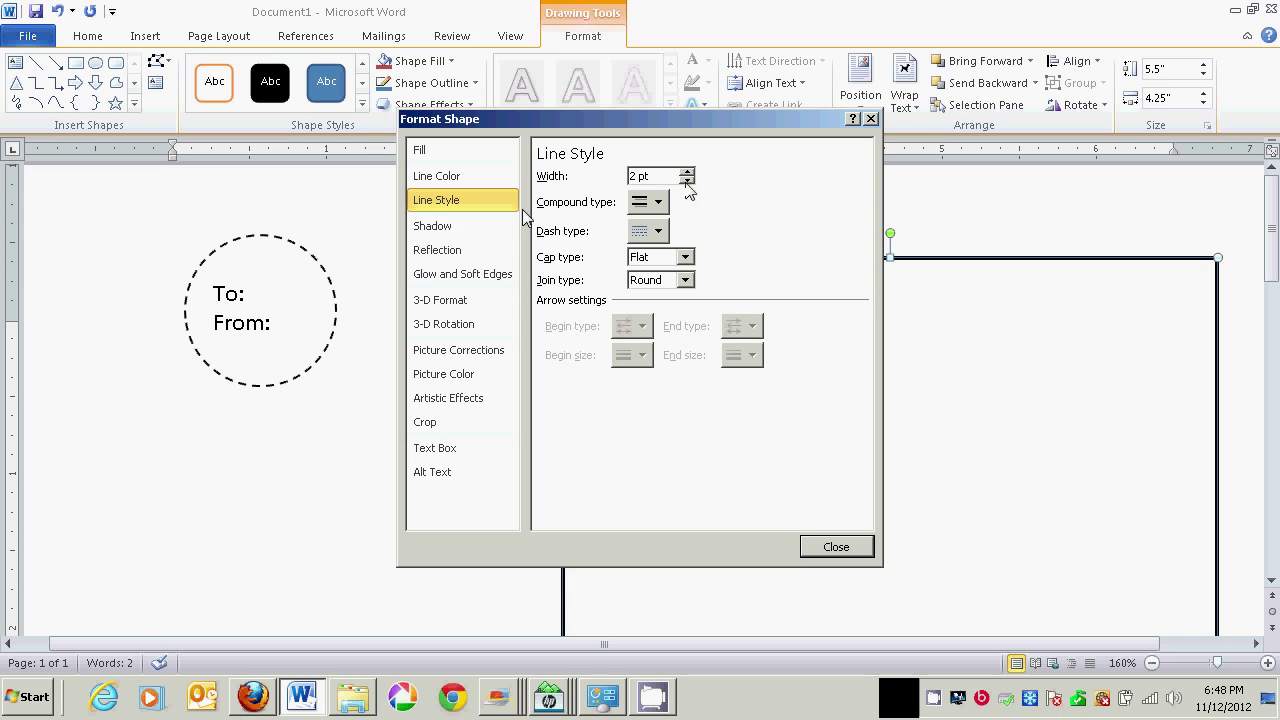
{"action": "left_click", "coordinate": [687, 181]}
{"action": "left_click", "coordinate": [687, 181]}
{"action": "left_click", "coordinate": [687, 181]}
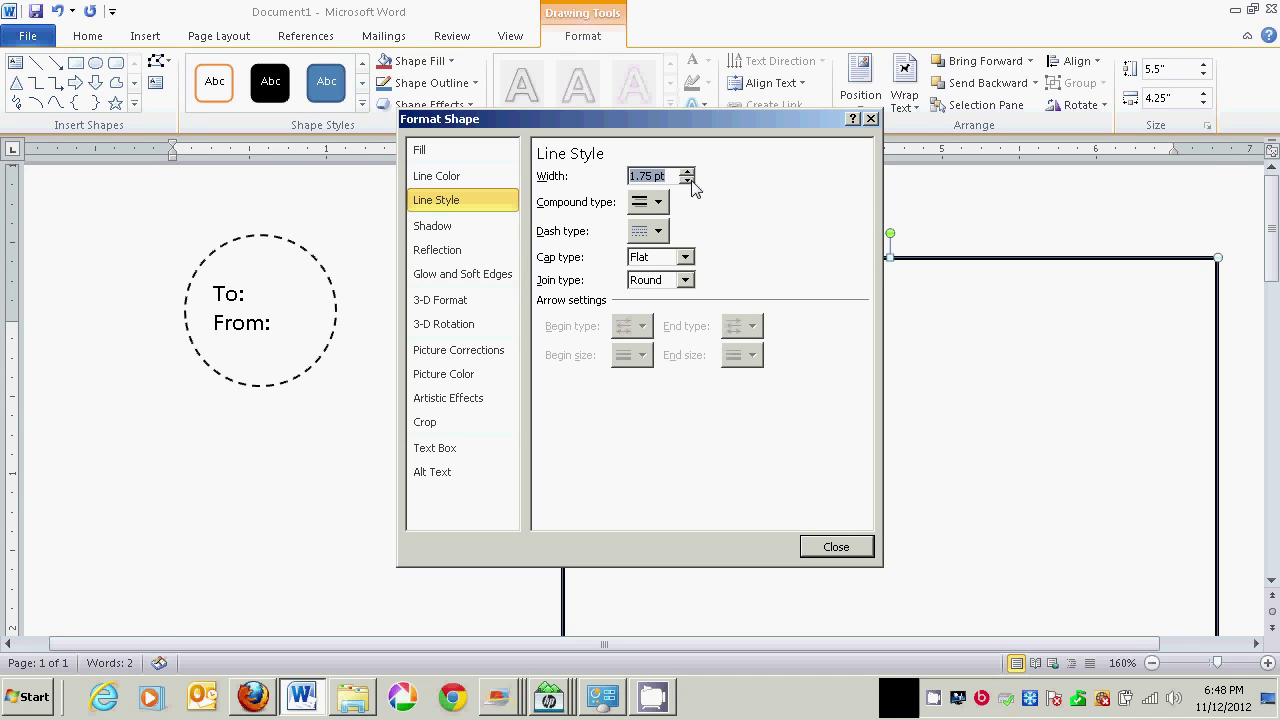
{"action": "left_click", "coordinate": [688, 181]}
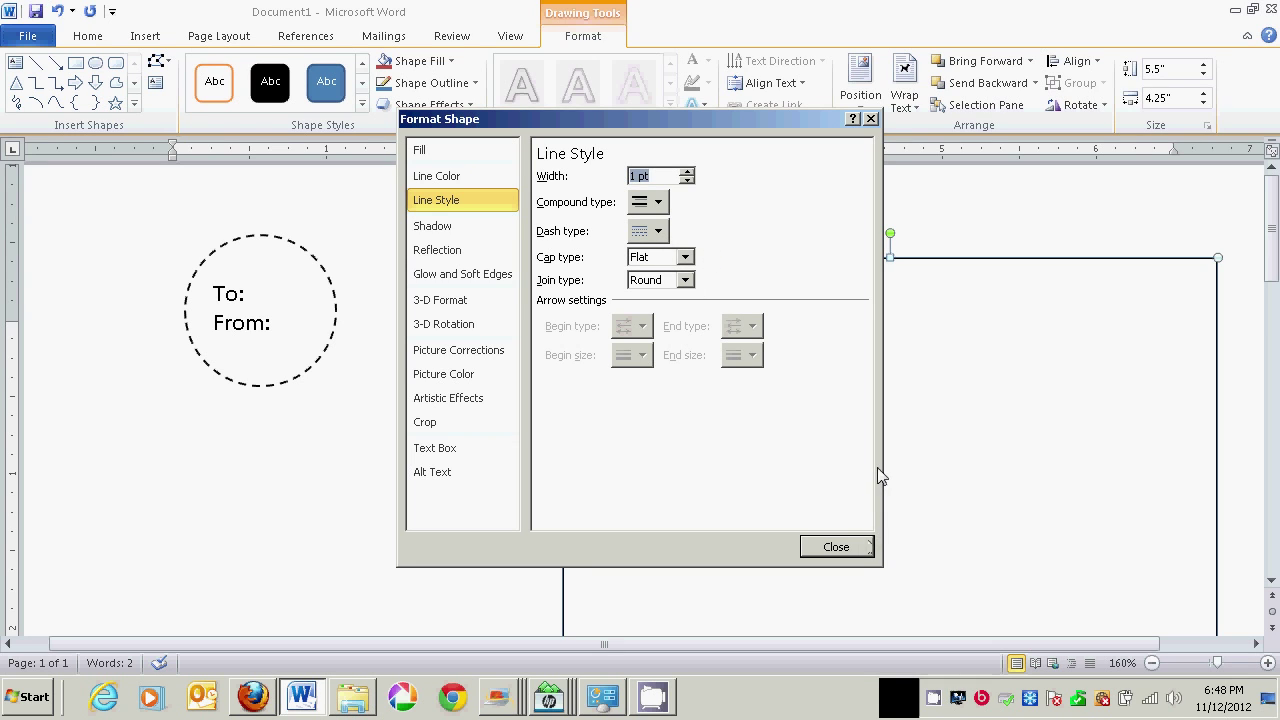
{"action": "left_click", "coordinate": [838, 548]}
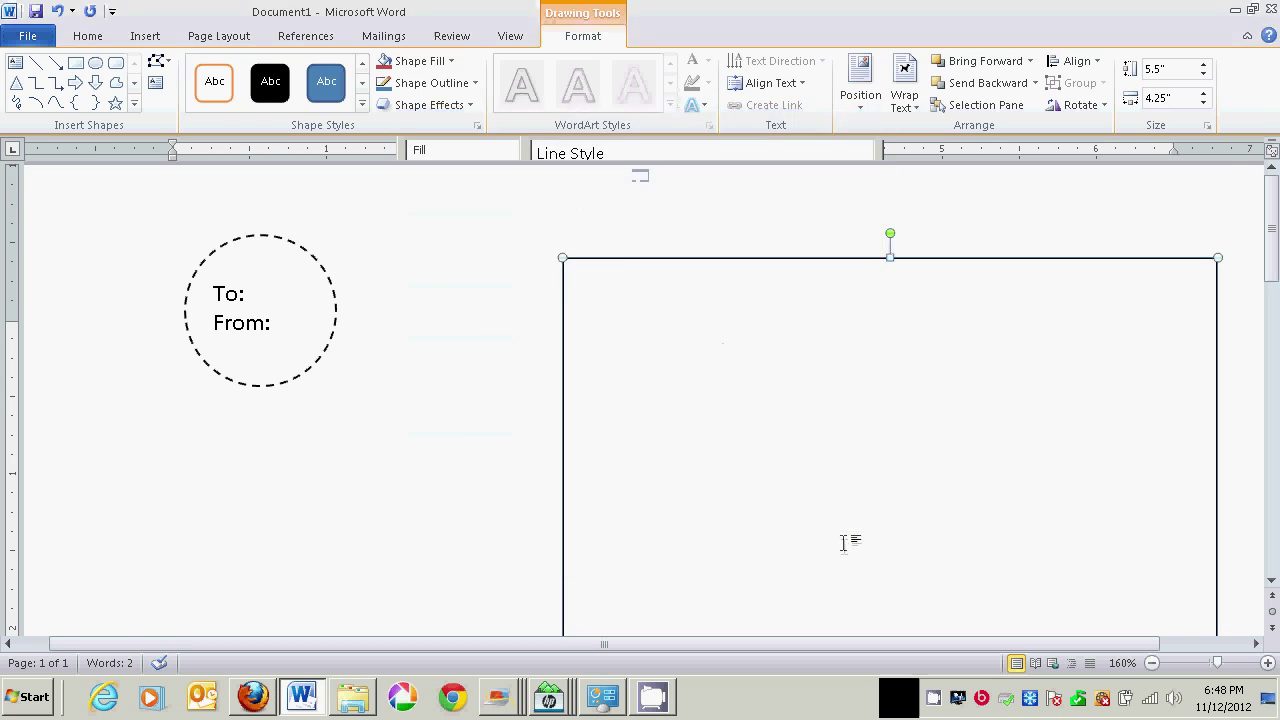
{"action": "right_click", "coordinate": [720, 260]}
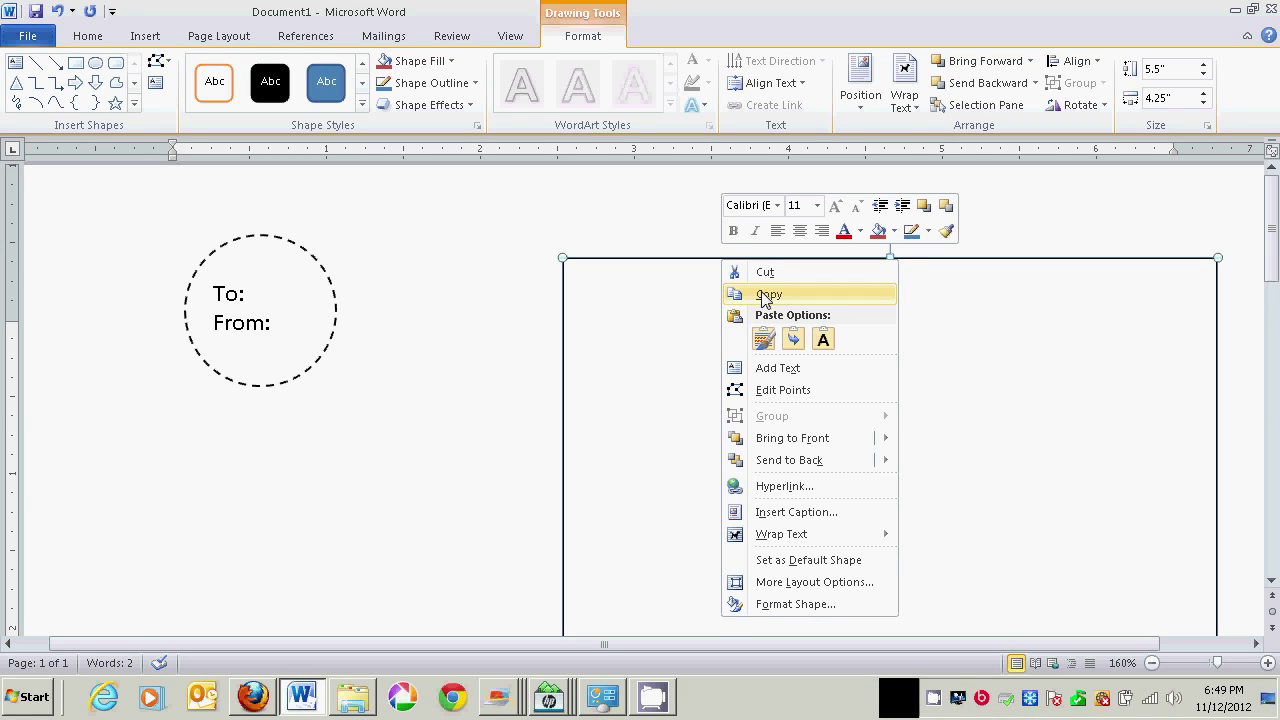
Step: Copy and paste the outlined rectangle so a duplicate overlaps the original, offset down-right
{"action": "left_click", "coordinate": [766, 296]}
{"action": "right_click", "coordinate": [738, 259]}
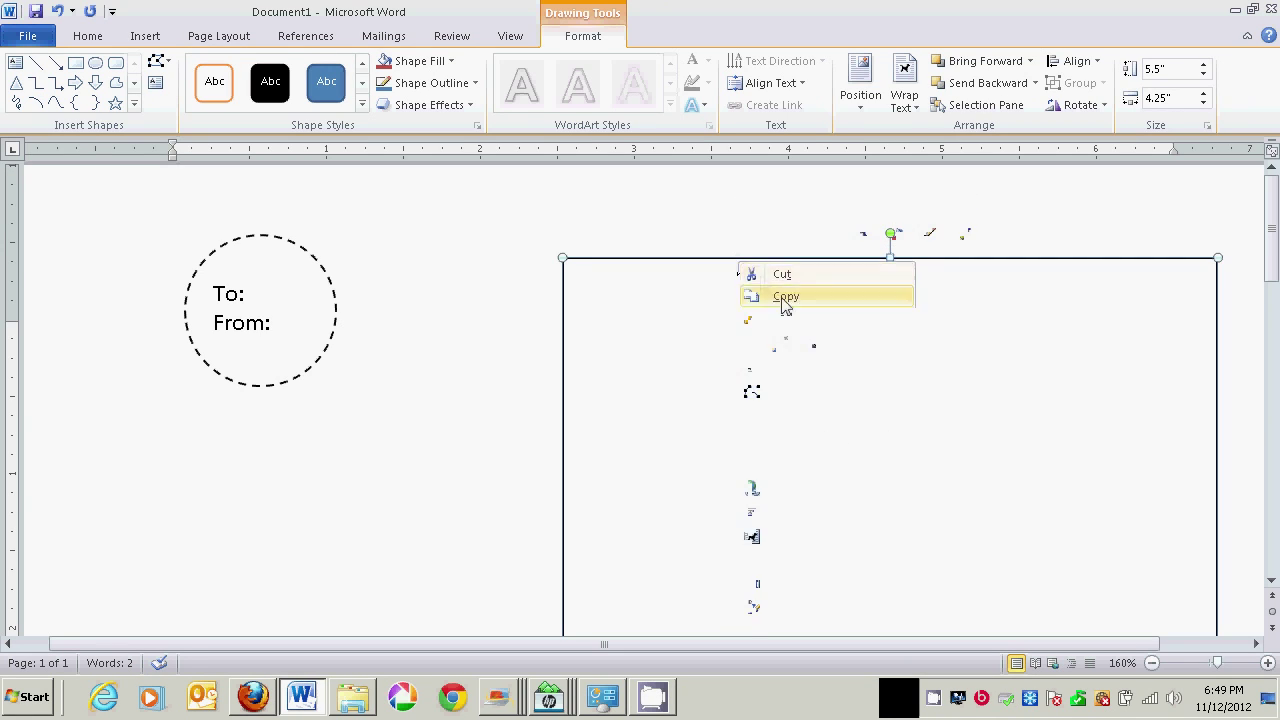
{"action": "left_click", "coordinate": [782, 344]}
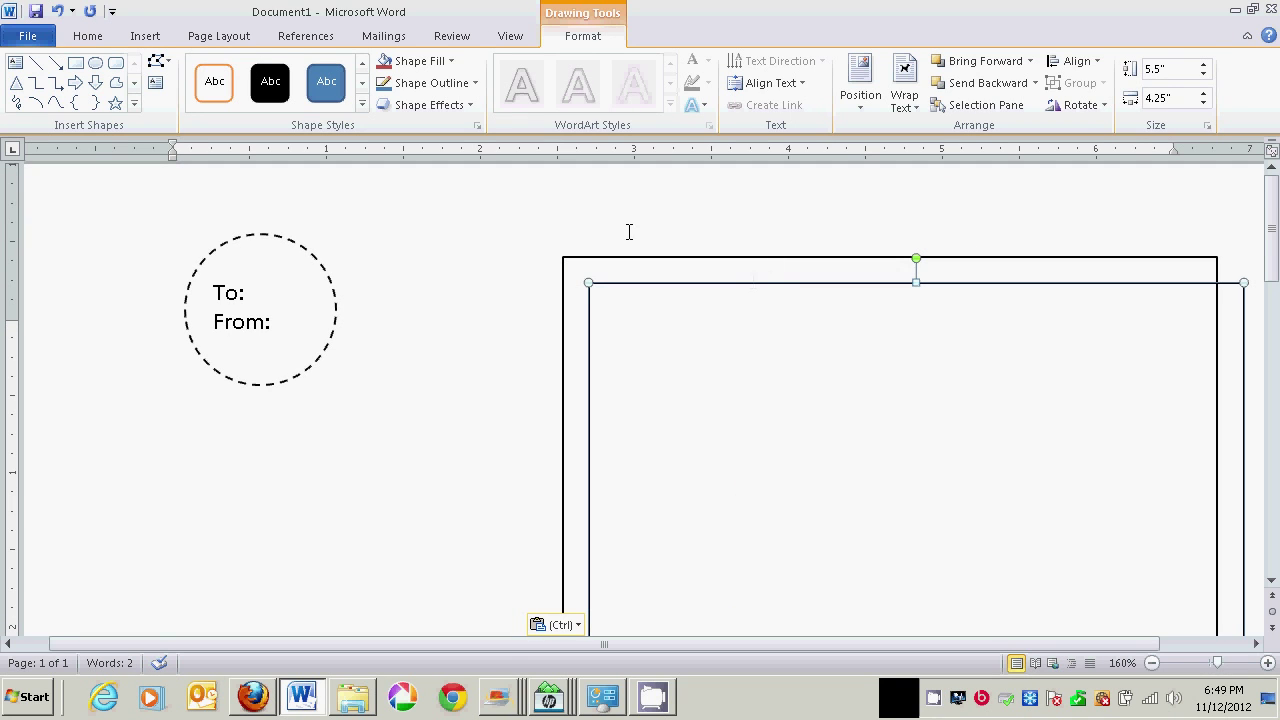
{"action": "right_click", "coordinate": [752, 286]}
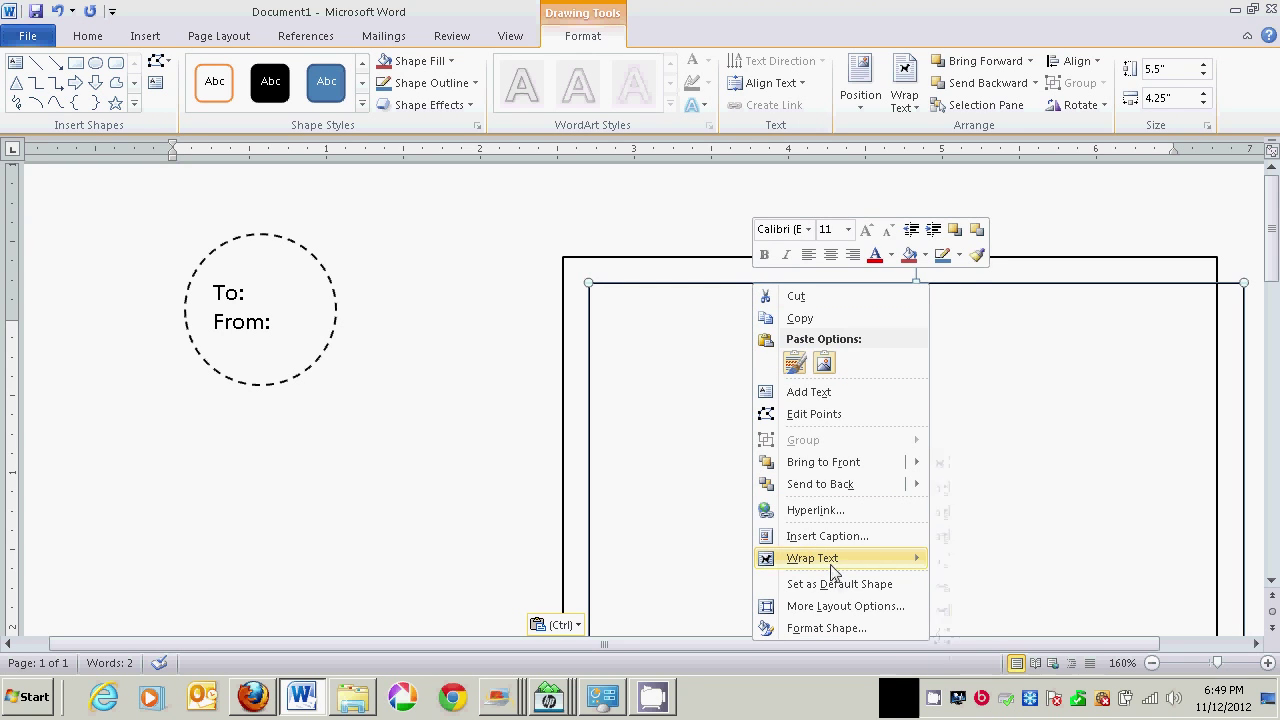
{"action": "left_click", "coordinate": [838, 628]}
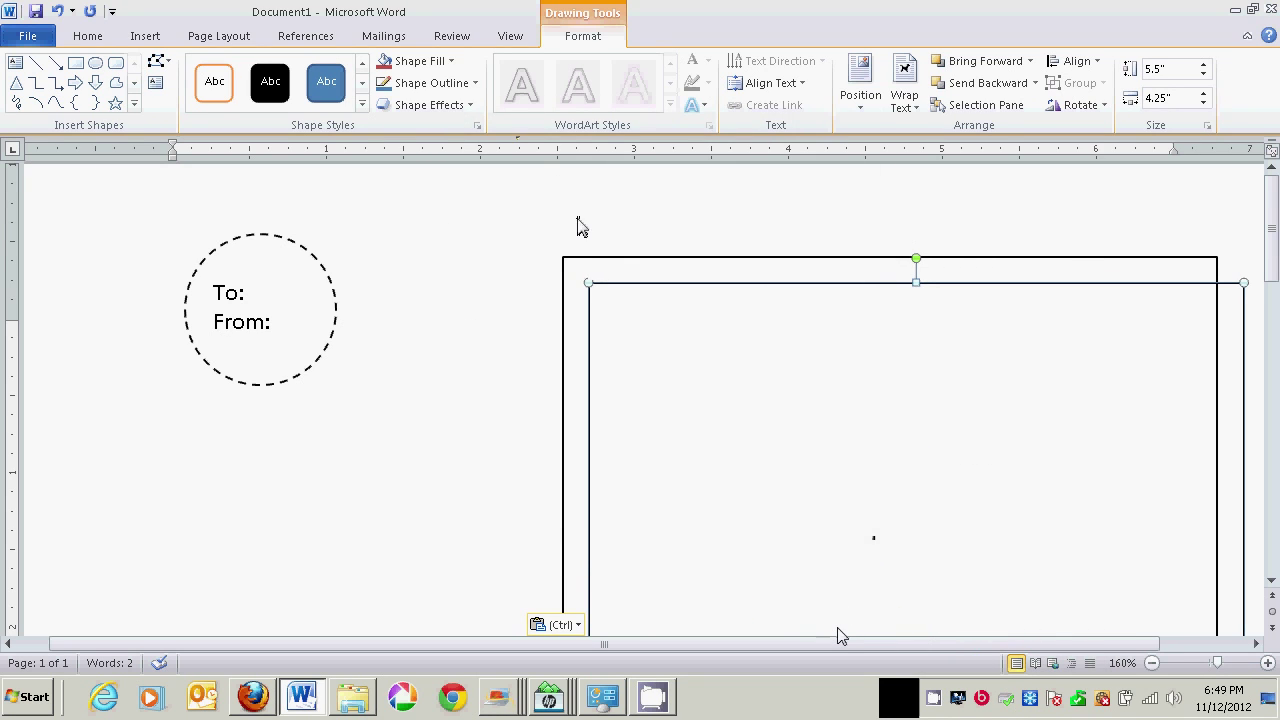
{"action": "left_click", "coordinate": [843, 546]}
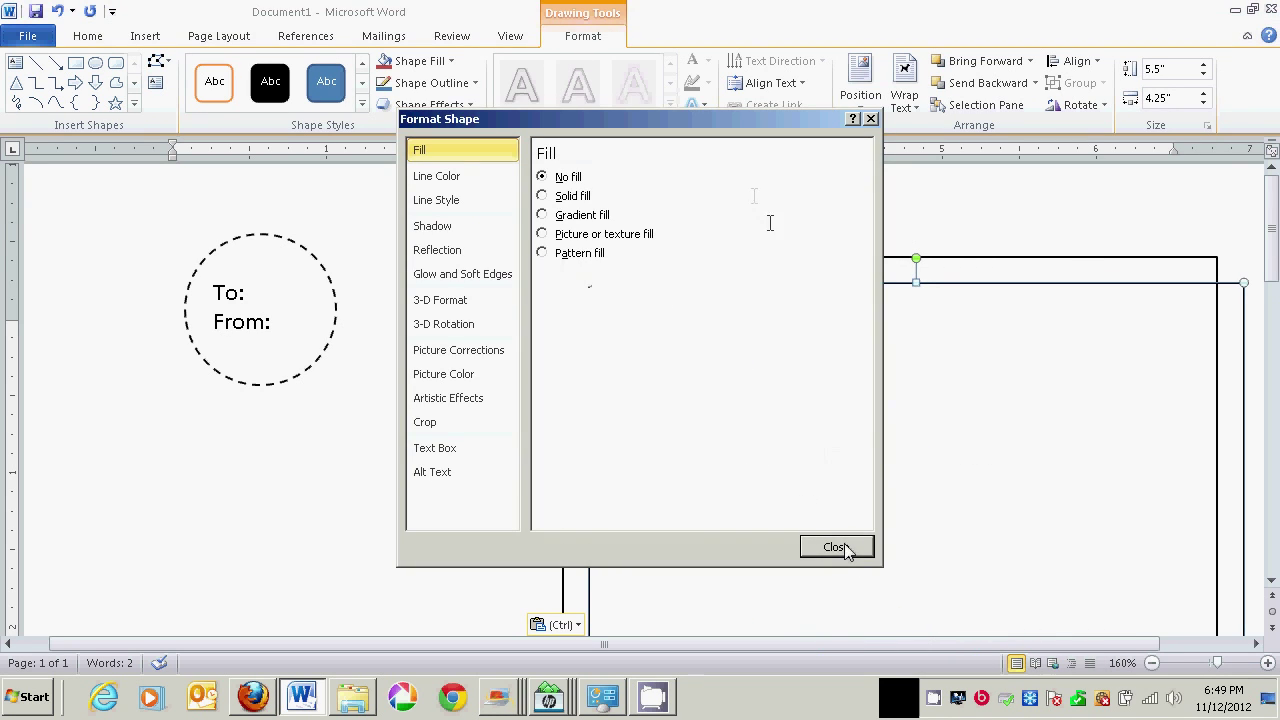
{"action": "right_click", "coordinate": [764, 285]}
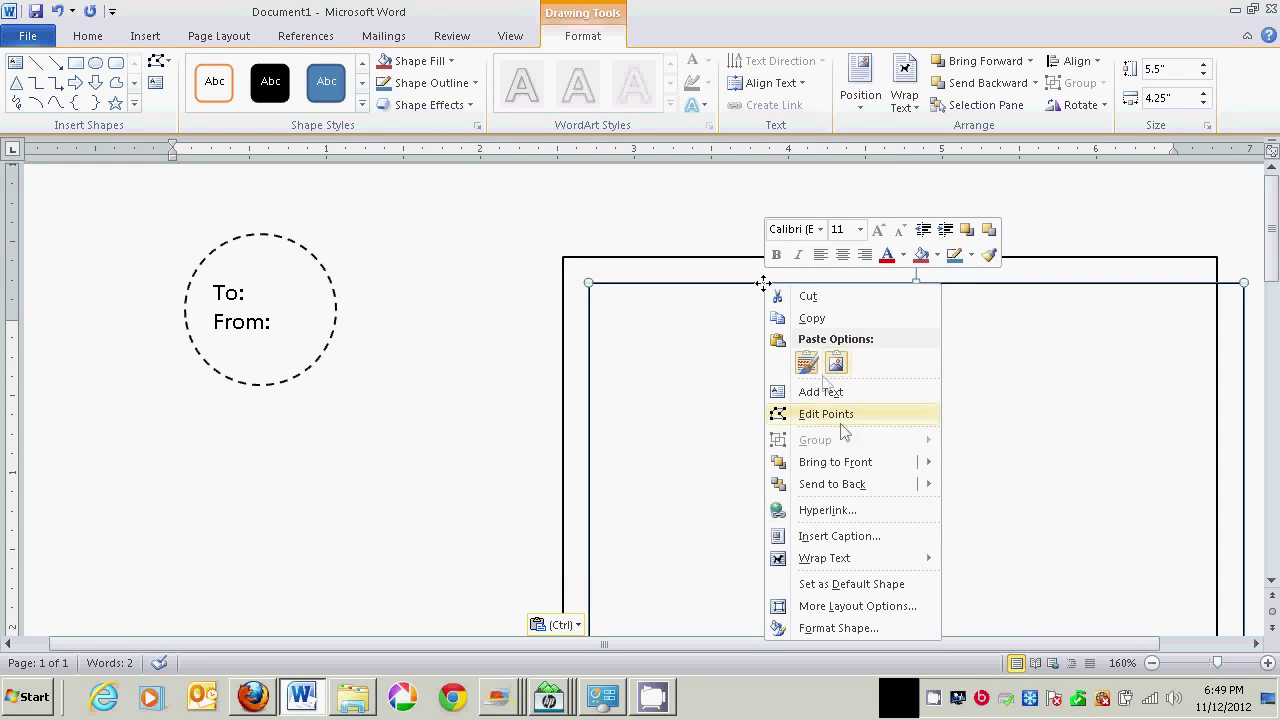
{"action": "left_click", "coordinate": [846, 606]}
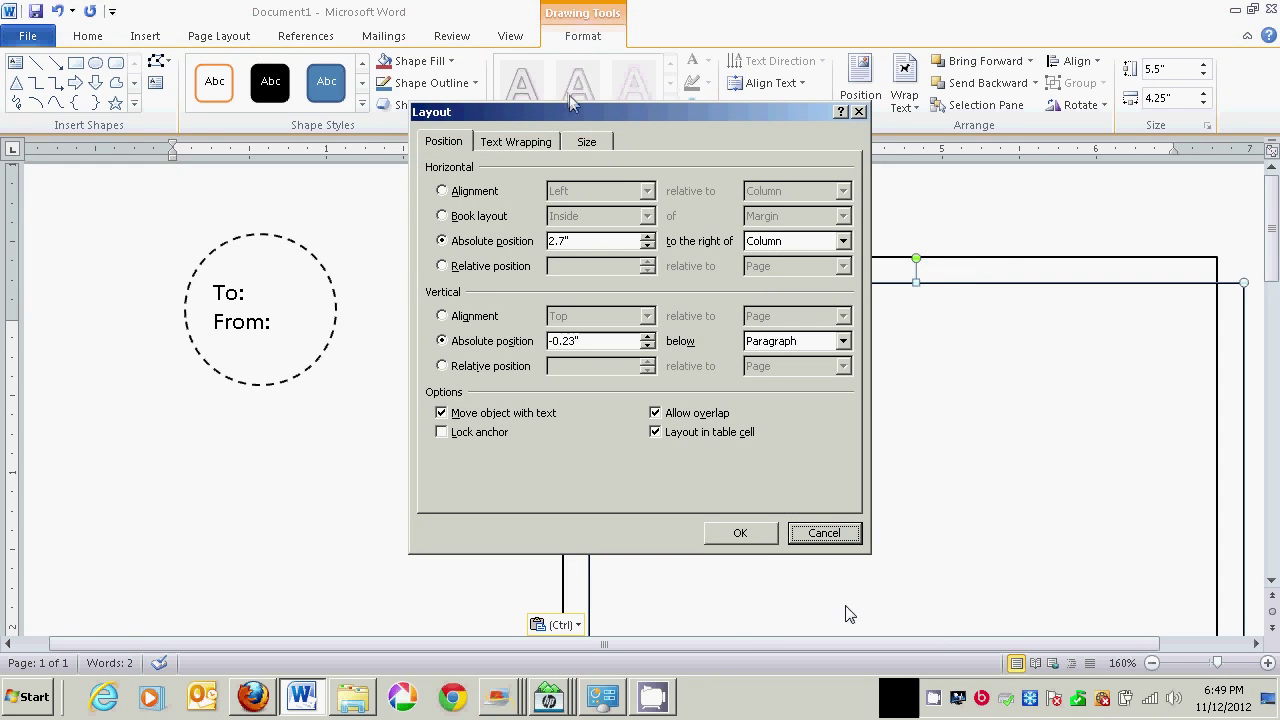
Step: Set the copied rectangle's size to 5.25" tall by 4" wide
{"action": "left_click", "coordinate": [598, 141]}
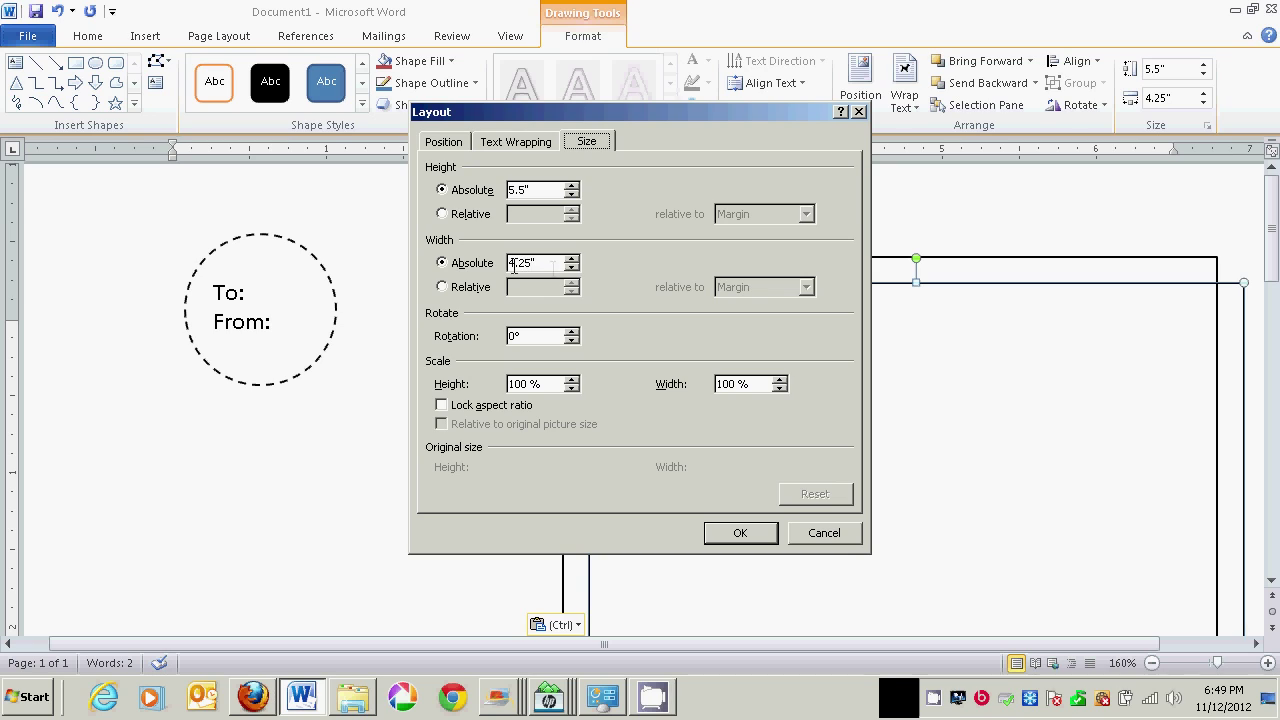
{"action": "left_click", "coordinate": [525, 189]}
{"action": "key", "text": "BackSpace"}
{"action": "key", "text": "BackSpace"}
{"action": "type", "text": "25\""}
{"action": "left_click", "coordinate": [740, 533]}
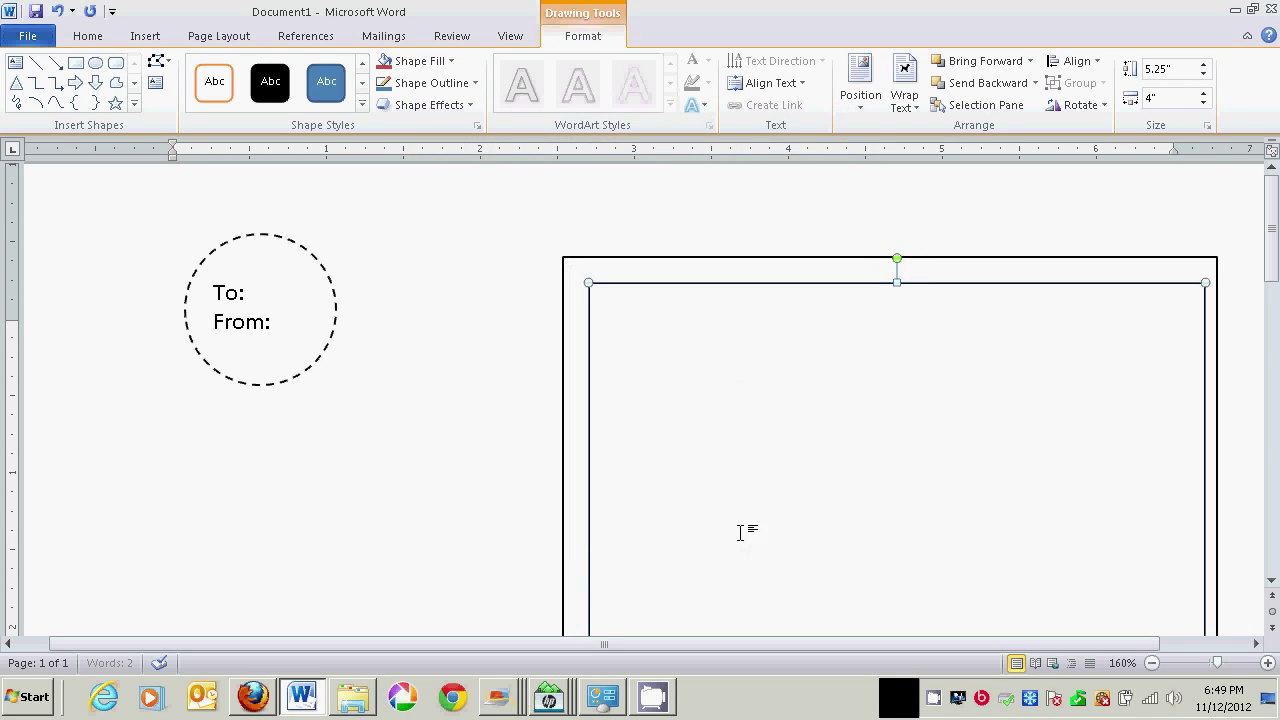
{"action": "right_click", "coordinate": [663, 285]}
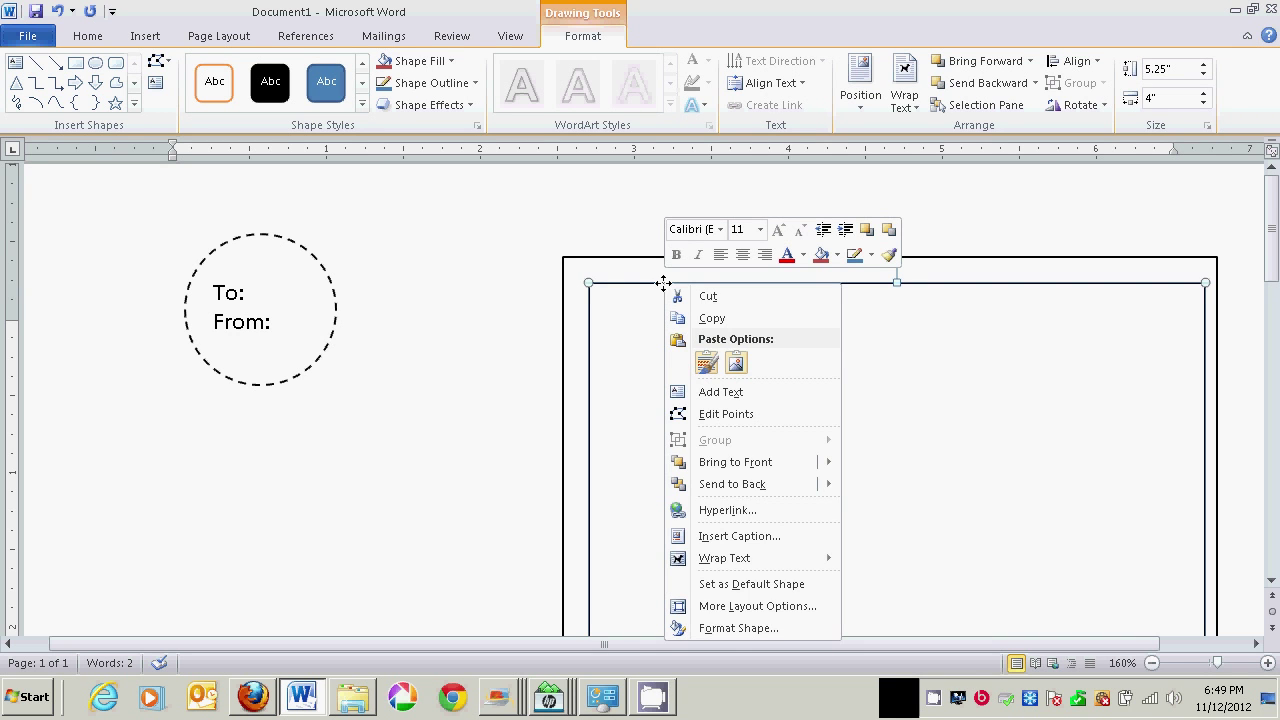
Step: Switch the inner rectangle's outline to a dashed dash type
{"action": "left_click", "coordinate": [736, 628]}
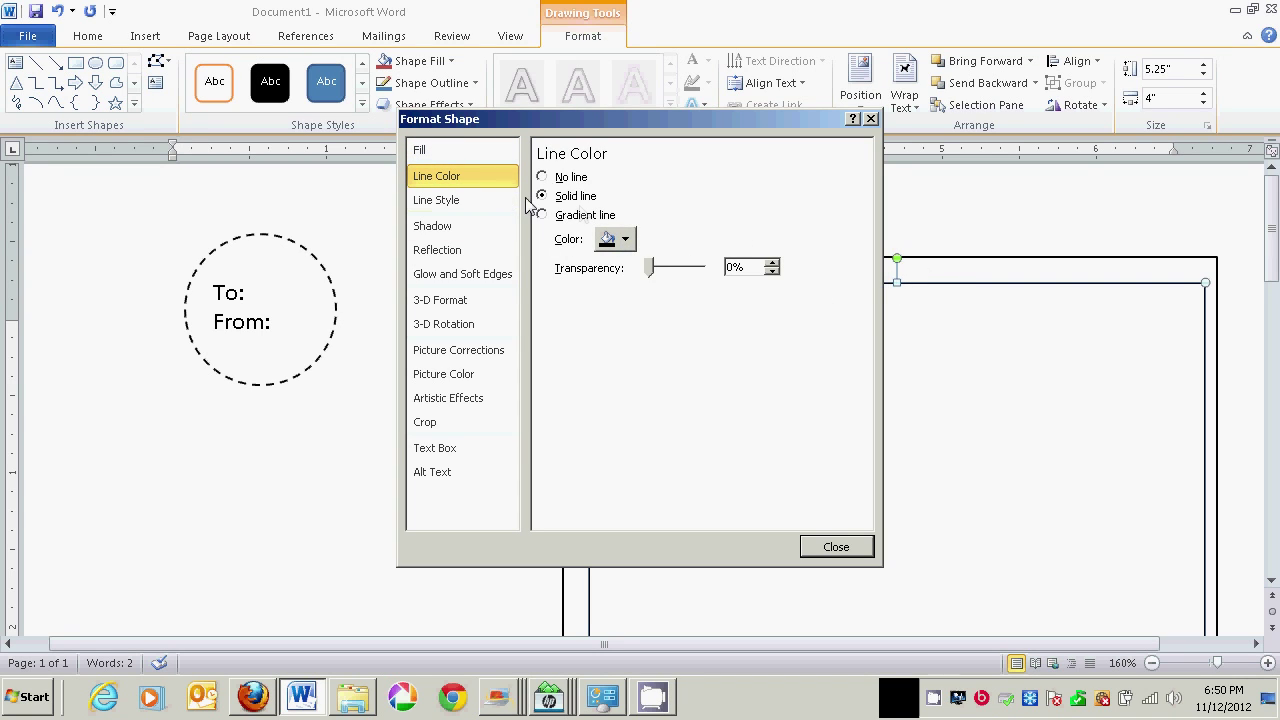
{"action": "left_click", "coordinate": [470, 205]}
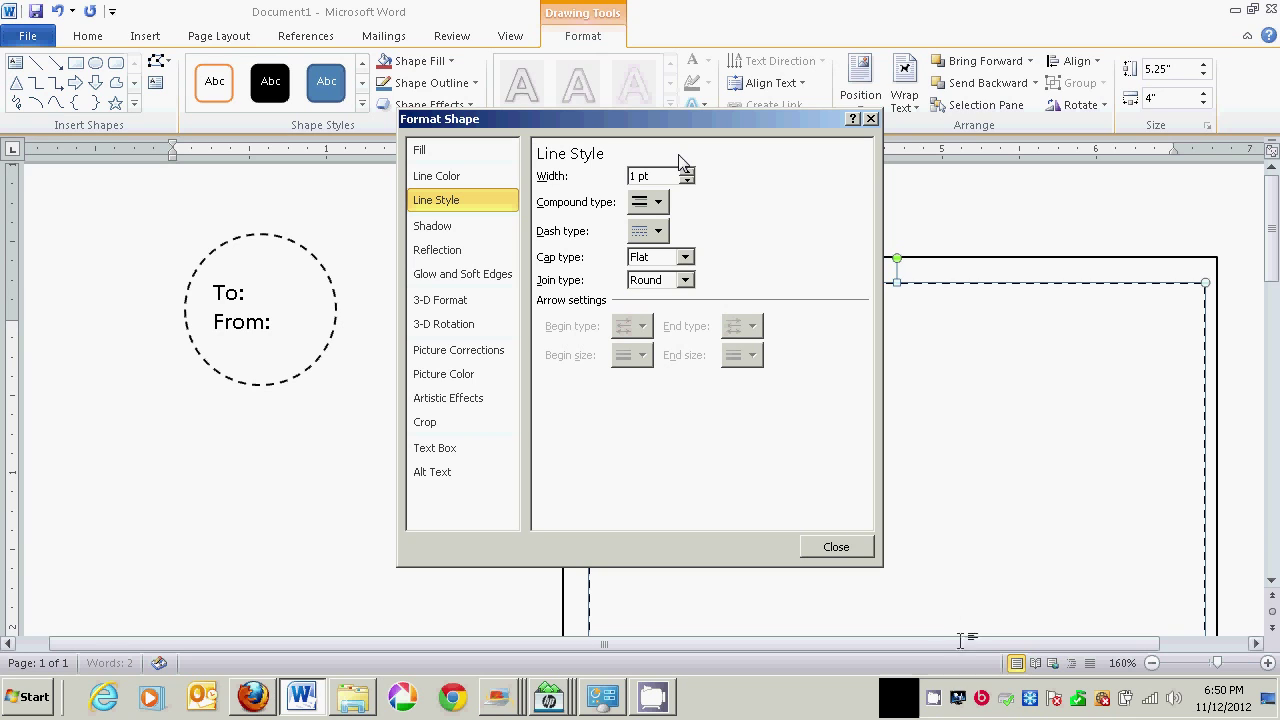
{"action": "left_click", "coordinate": [836, 547]}
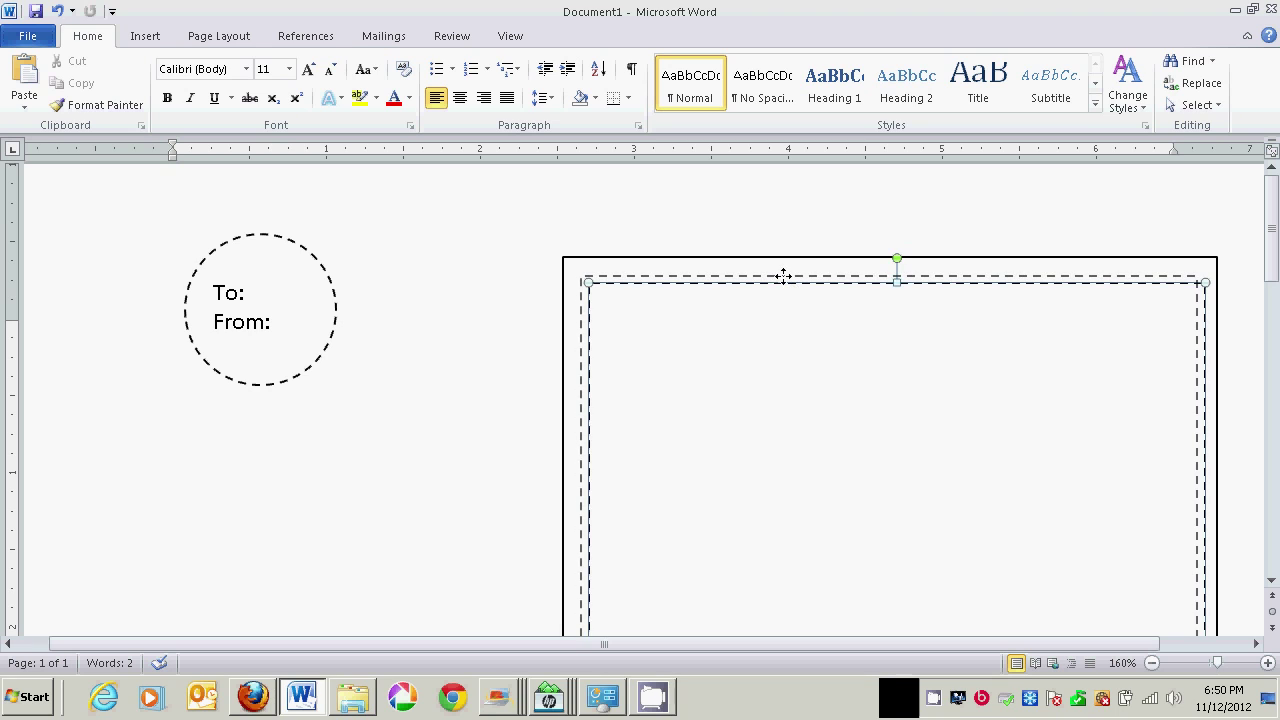
Step: Shift the dashed stitching rectangle up and left so it sits evenly inside the solid outer border
{"action": "left_click", "coordinate": [782, 276]}
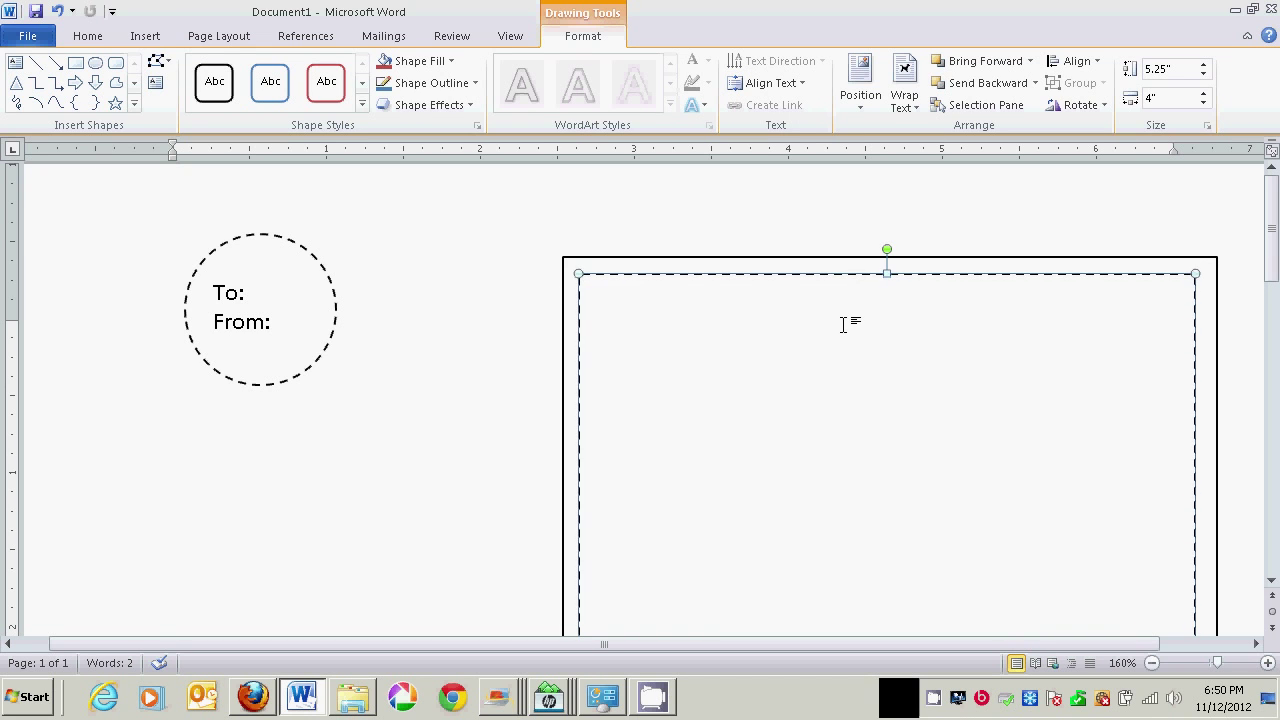
{"action": "left_click", "coordinate": [898, 297]}
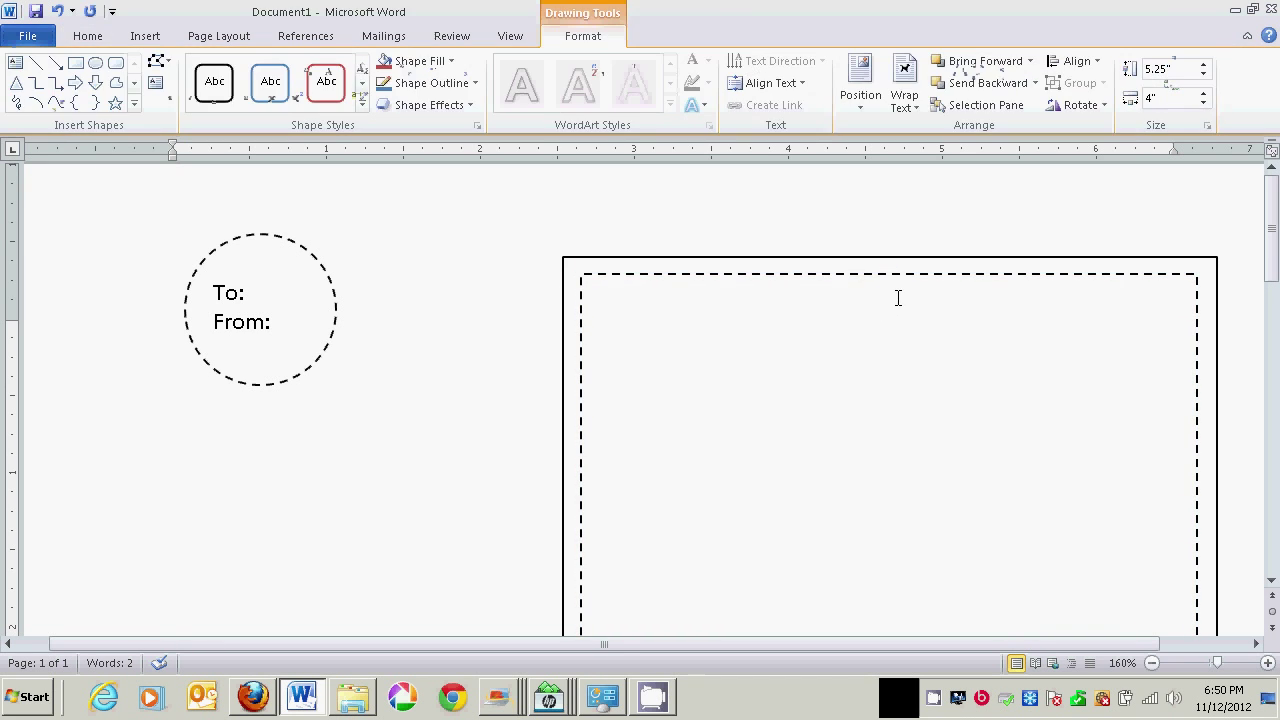